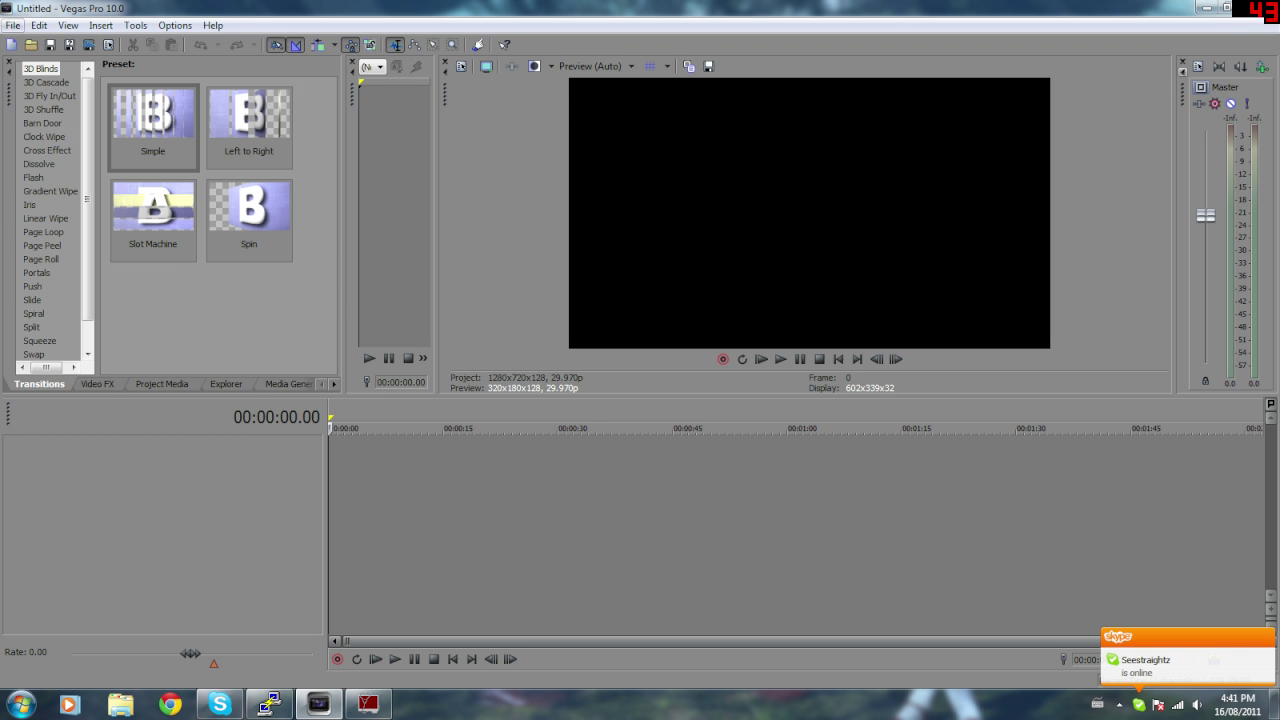
Step: Browse the main menus, then expand Project Properties' video template list
{"action": "key", "text": "alt+f"}
{"action": "key", "text": "Down"}
{"action": "key", "text": "Up"}
{"action": "key", "text": "Left"}
{"action": "key", "text": "Left"}
{"action": "key", "text": "Left"}
{"action": "key", "text": "Left"}
{"action": "key", "text": "Left"}
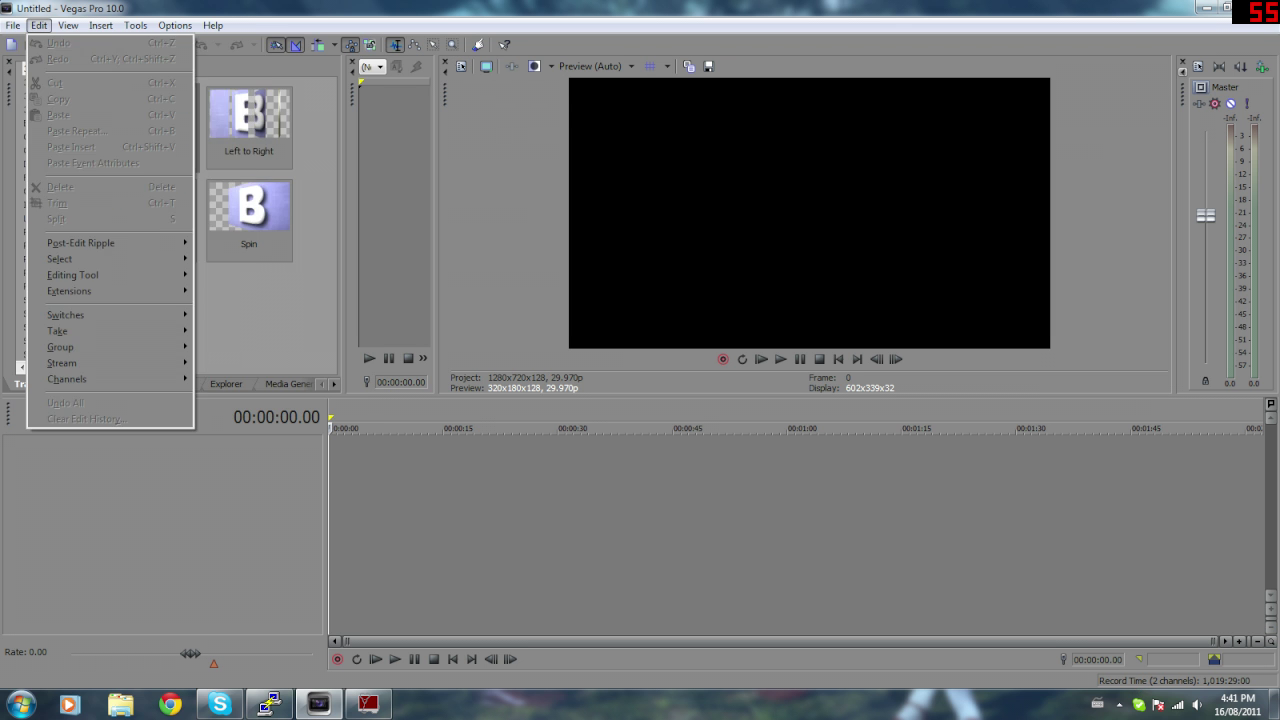
{"action": "key", "text": "Right"}
{"action": "key", "text": "Escape"}
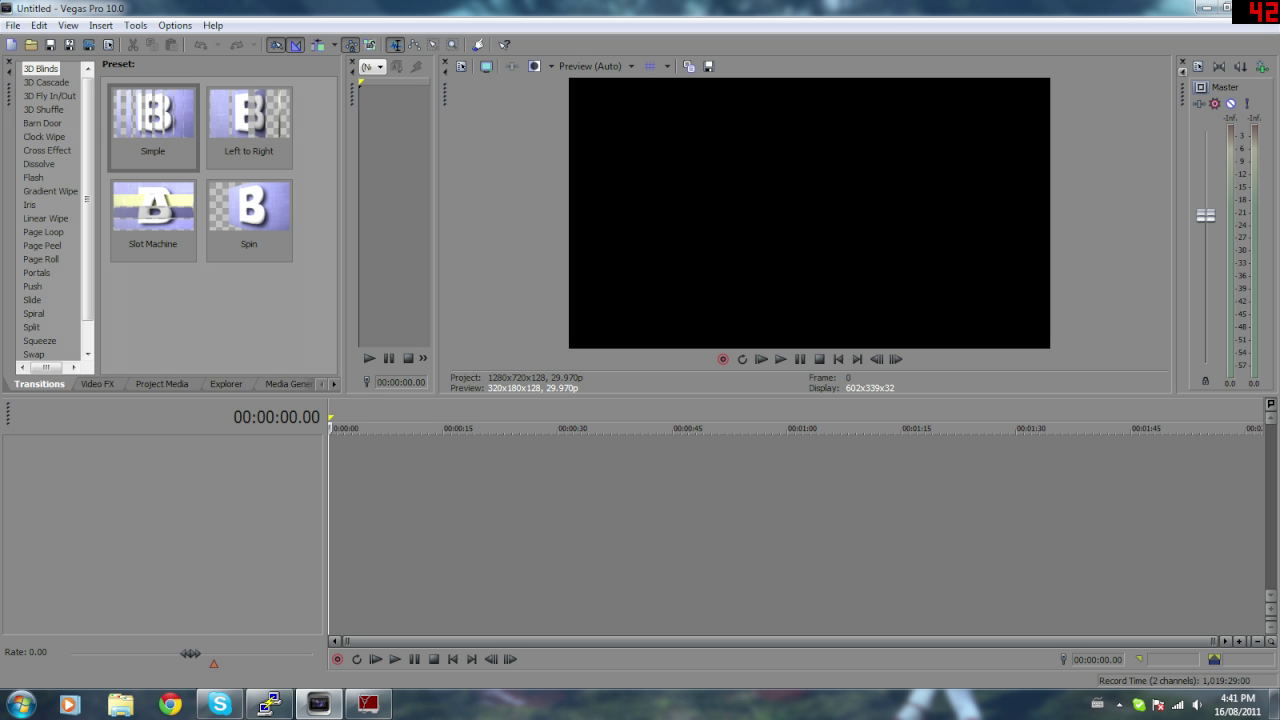
{"action": "key", "text": "alt+Return"}
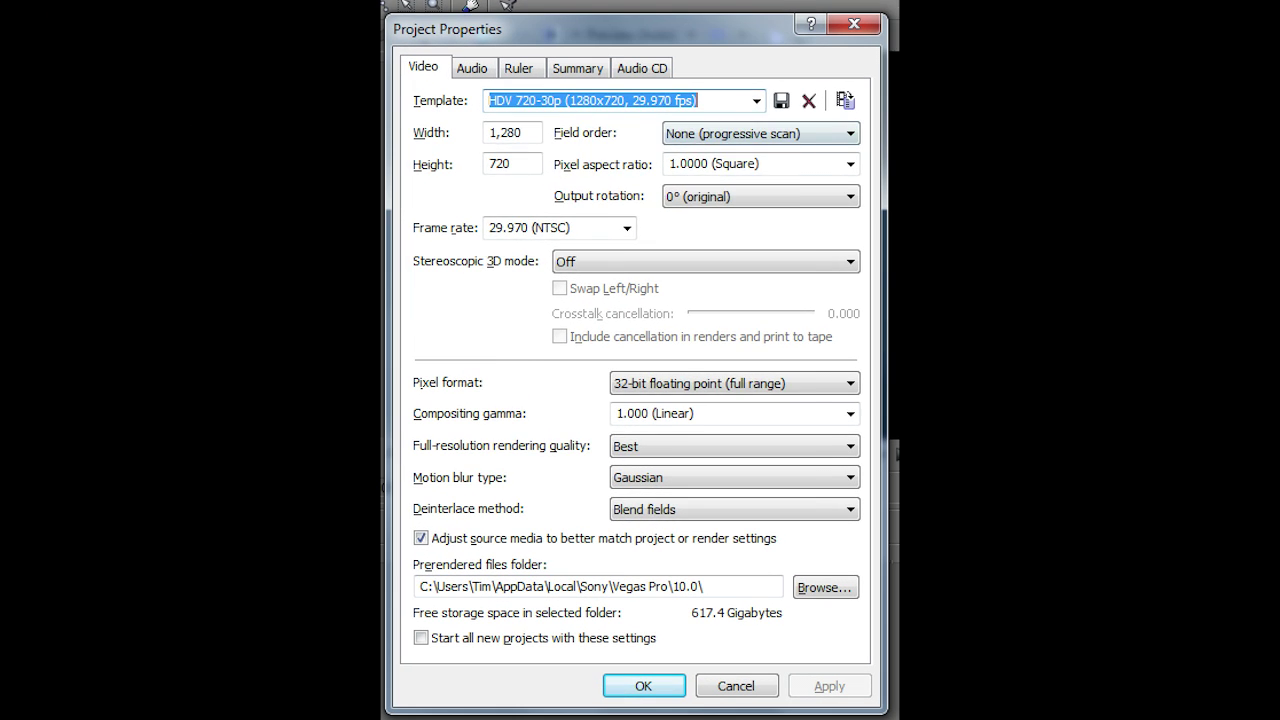
{"action": "left_click", "coordinate": [778, 120]}
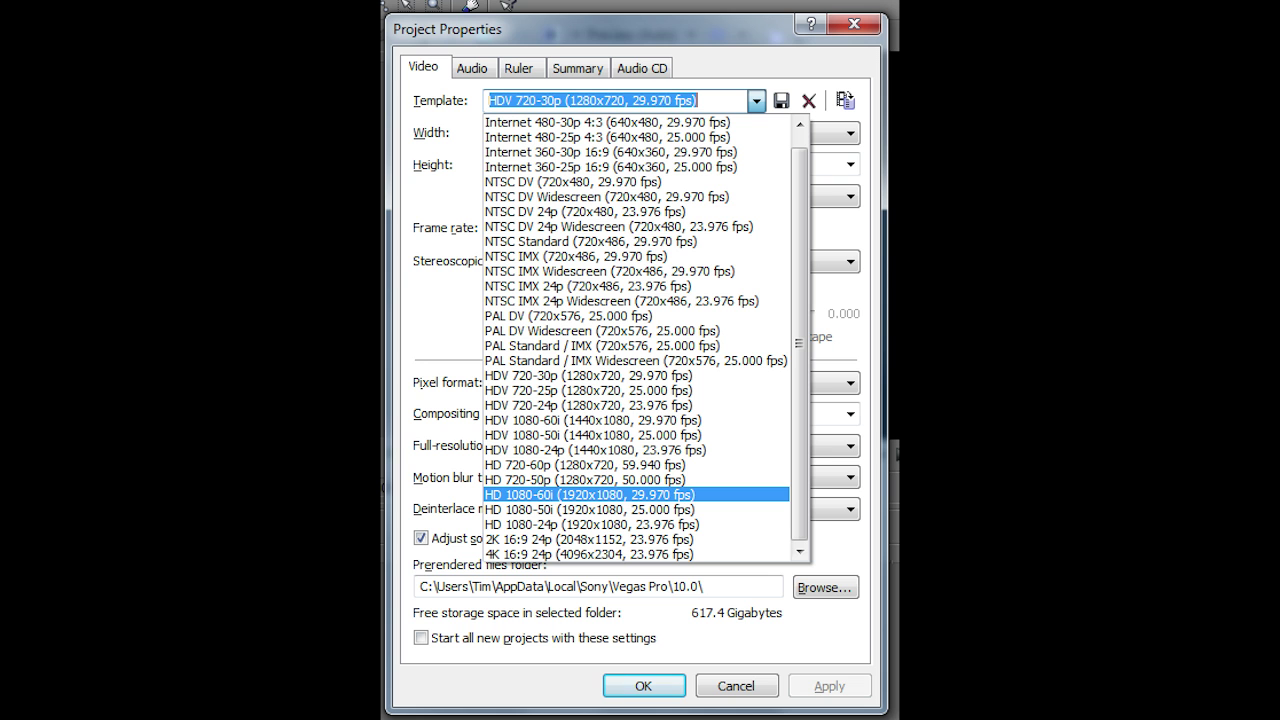
Step: Choose the HDV 720-30p (1280x720, 29.970 fps) project template
{"action": "key", "text": "Up"}
{"action": "key", "text": "Up"}
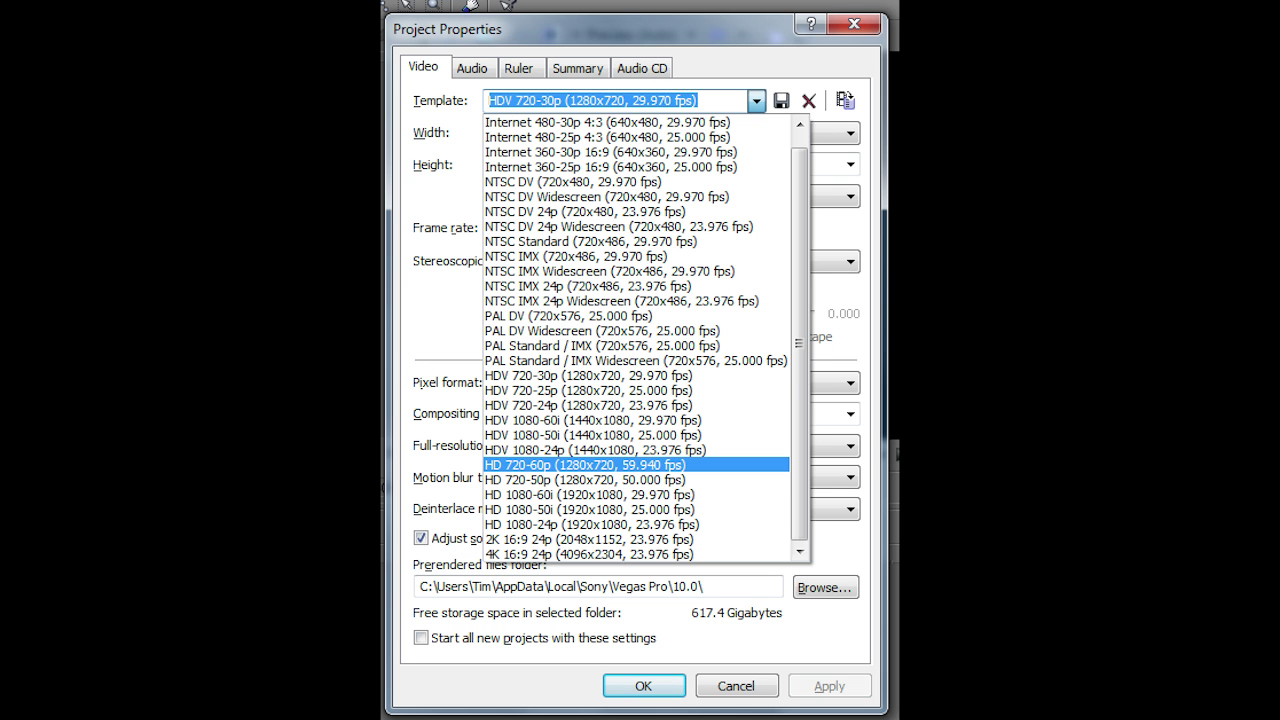
{"action": "key", "text": "Up"}
{"action": "key", "text": "Up"}
{"action": "key", "text": "Up"}
{"action": "key", "text": "Up"}
{"action": "key", "text": "Up"}
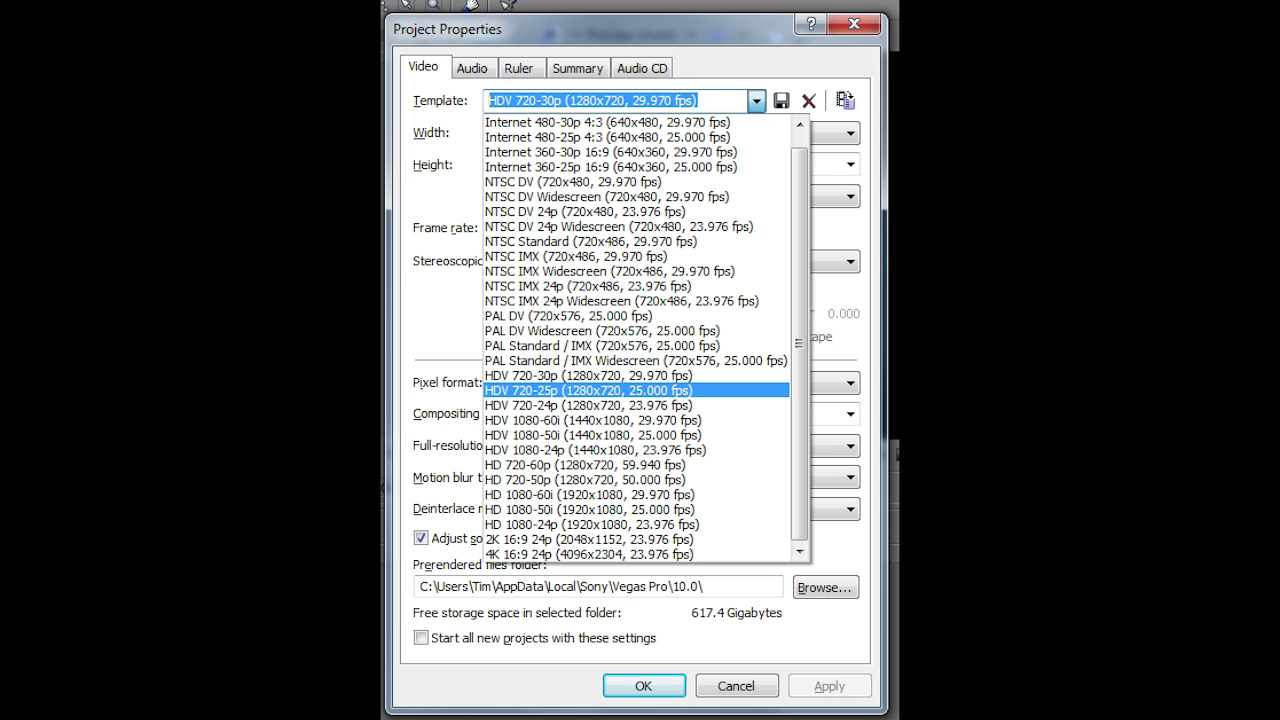
{"action": "key", "text": "Up"}
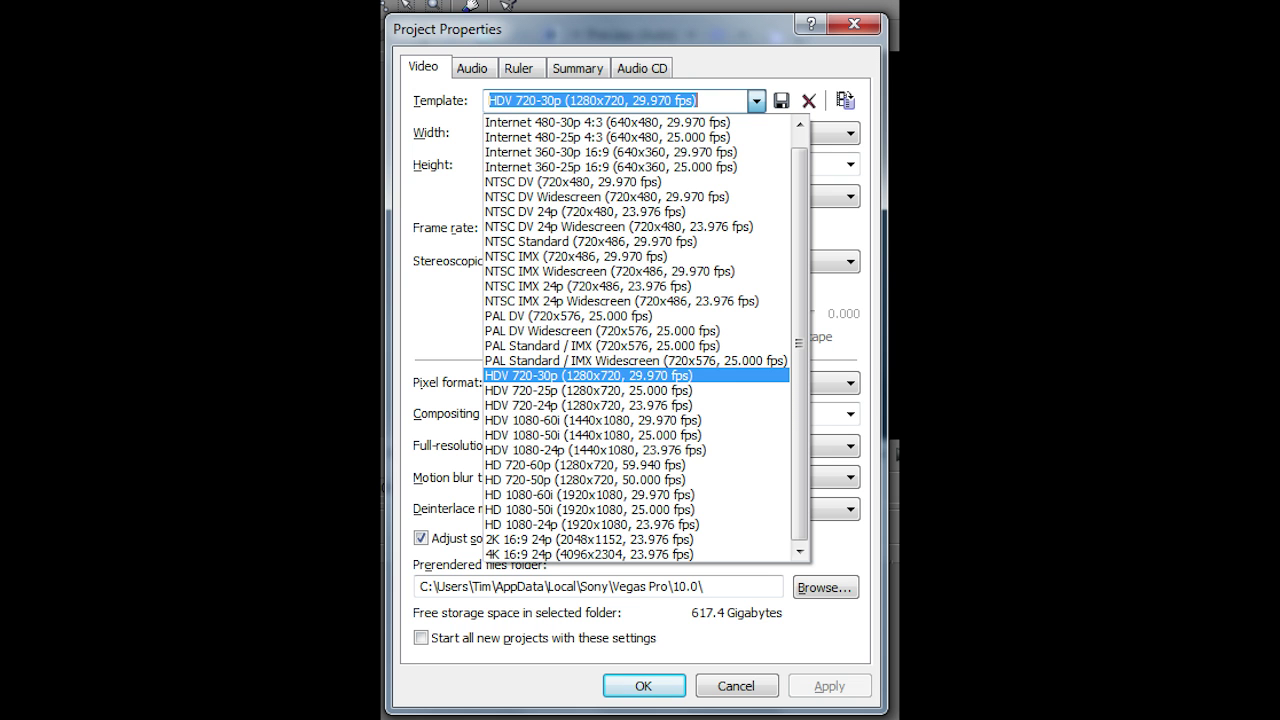
{"action": "key", "text": "Down"}
{"action": "key", "text": "Up"}
{"action": "key", "text": "Down"}
{"action": "key", "text": "Up"}
{"action": "key", "text": "Return"}
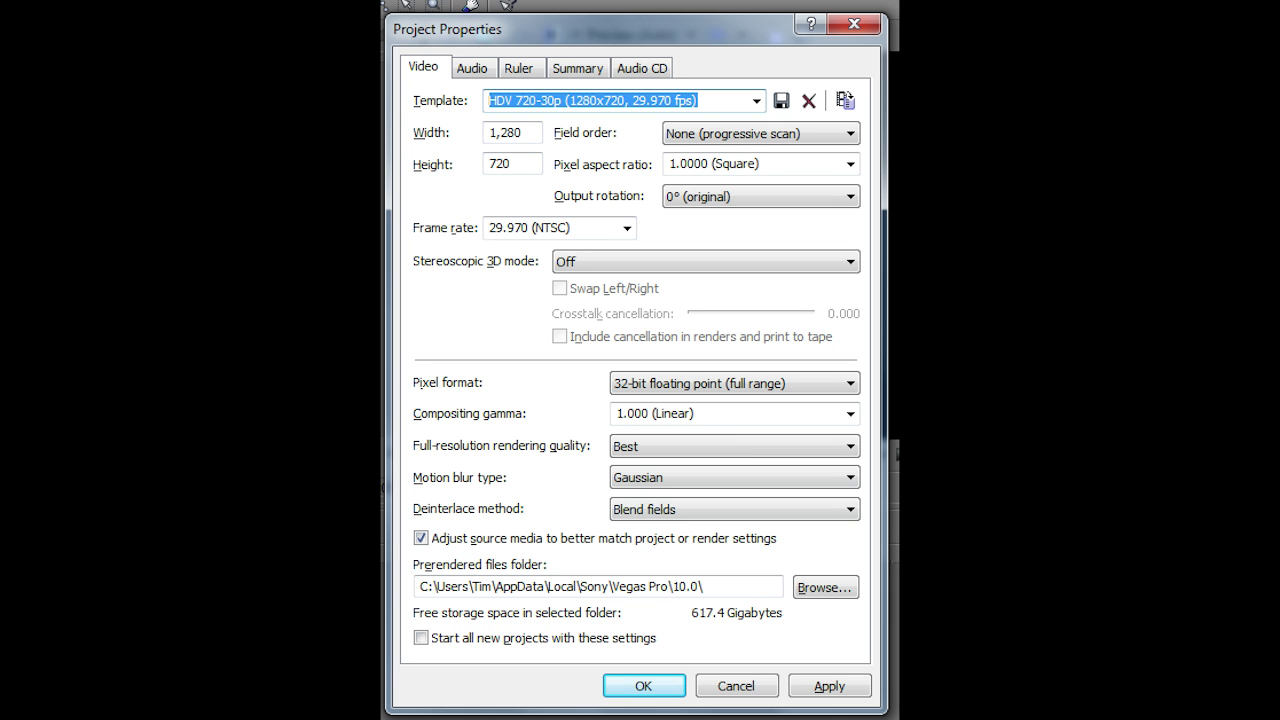
Step: Review the Audio, Ruler, Summary and Audio CD tabs, then apply and close Project Properties
{"action": "left_click", "coordinate": [472, 67]}
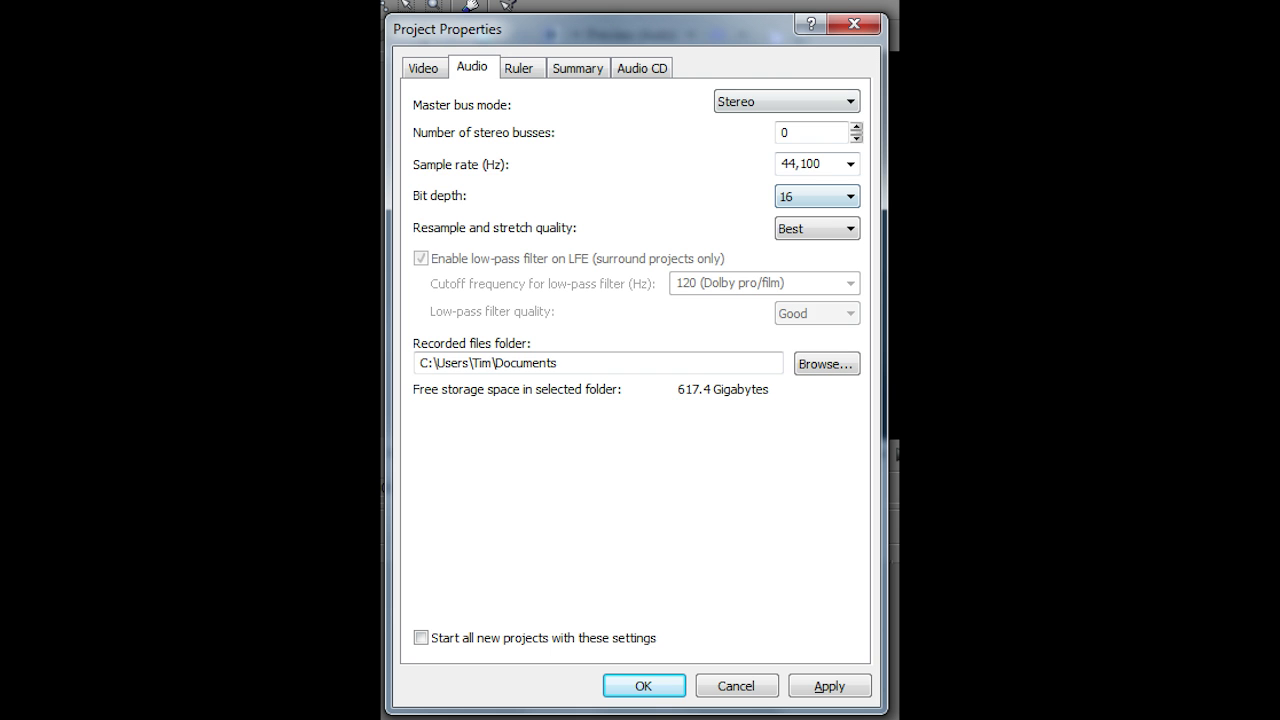
{"action": "left_click", "coordinate": [518, 67]}
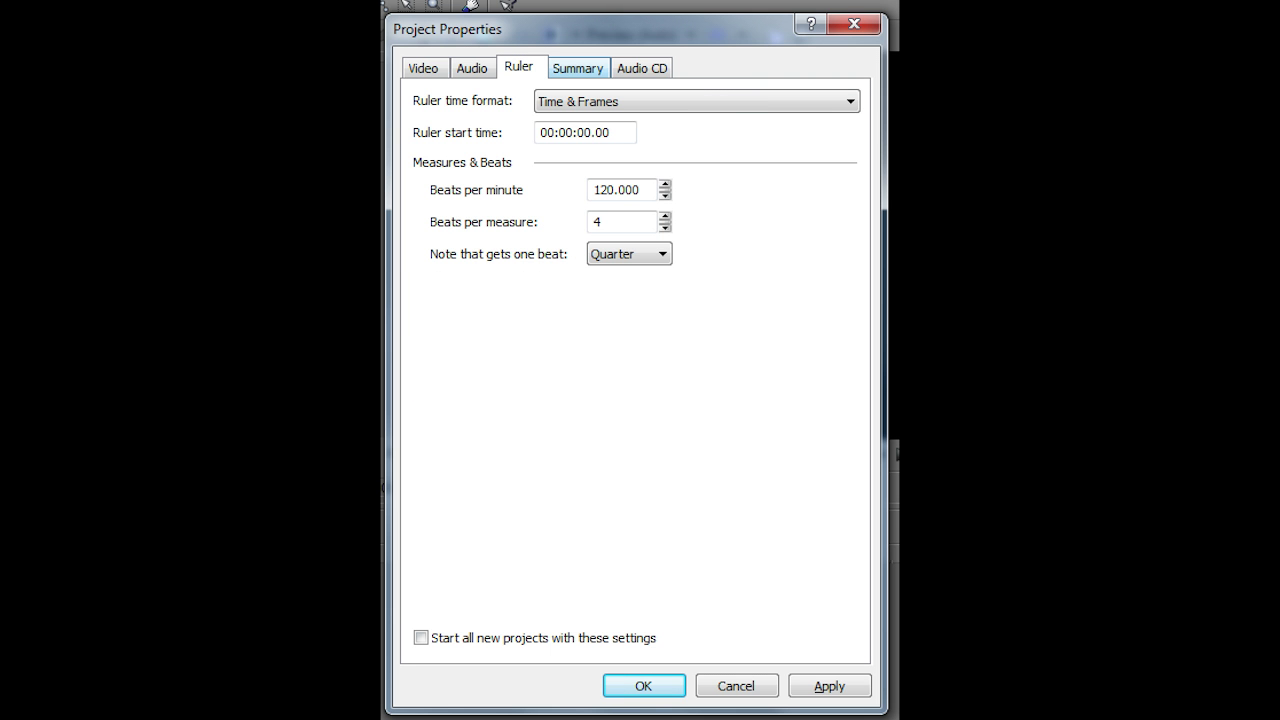
{"action": "left_click", "coordinate": [577, 67]}
{"action": "left_click", "coordinate": [642, 67]}
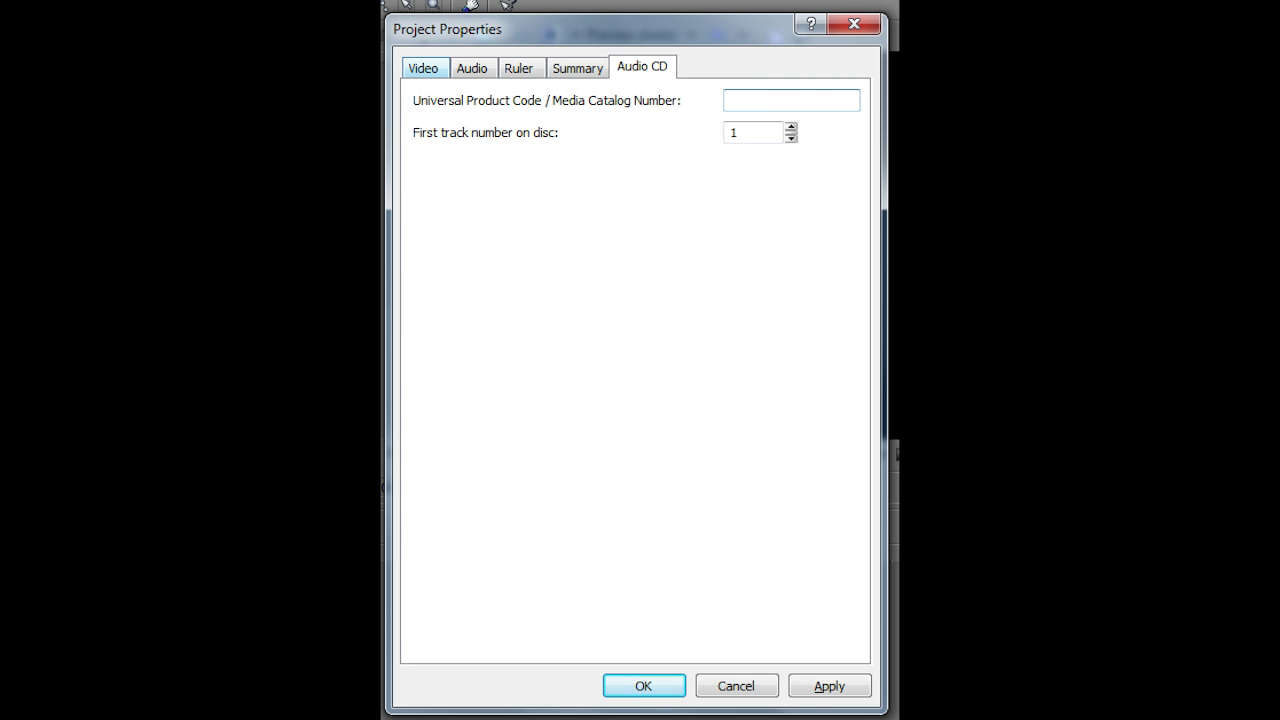
{"action": "left_click", "coordinate": [423, 67]}
{"action": "left_click", "coordinate": [829, 685]}
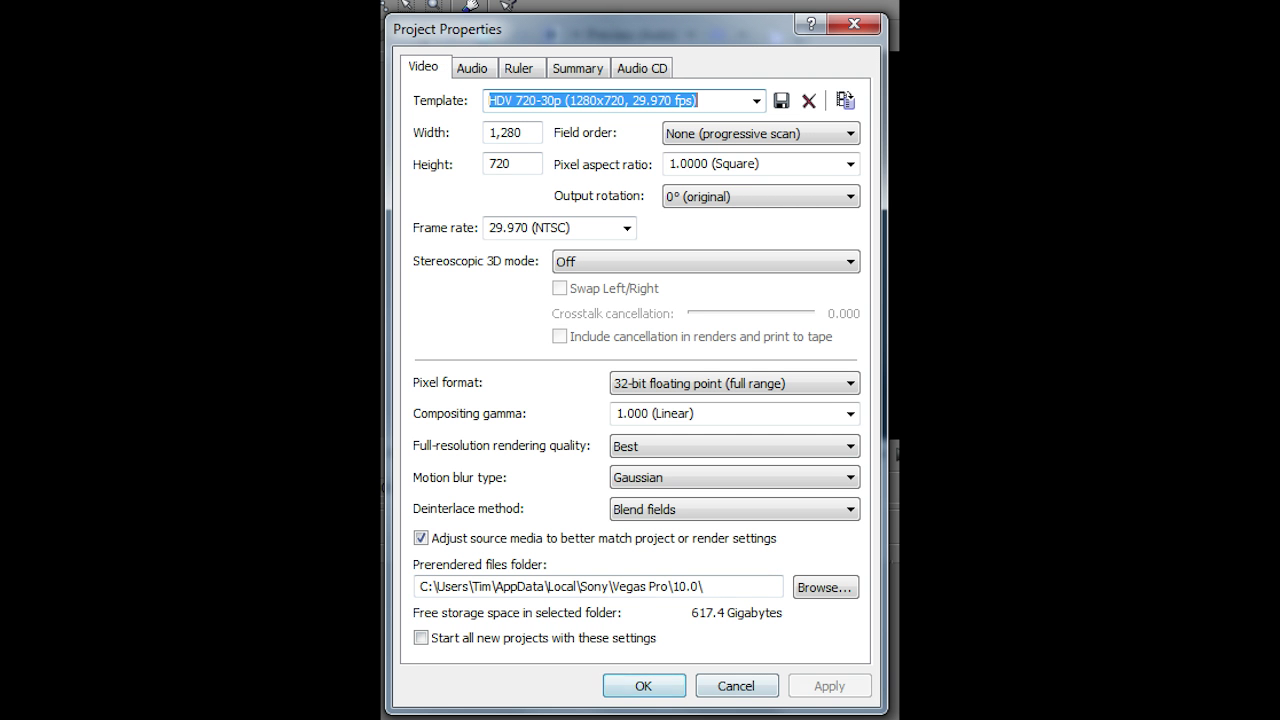
{"action": "left_click", "coordinate": [643, 685]}
Step: Drag newintro from the Desktop's YouTube folder onto the Vegas timeline
{"action": "left_click", "coordinate": [120, 704]}
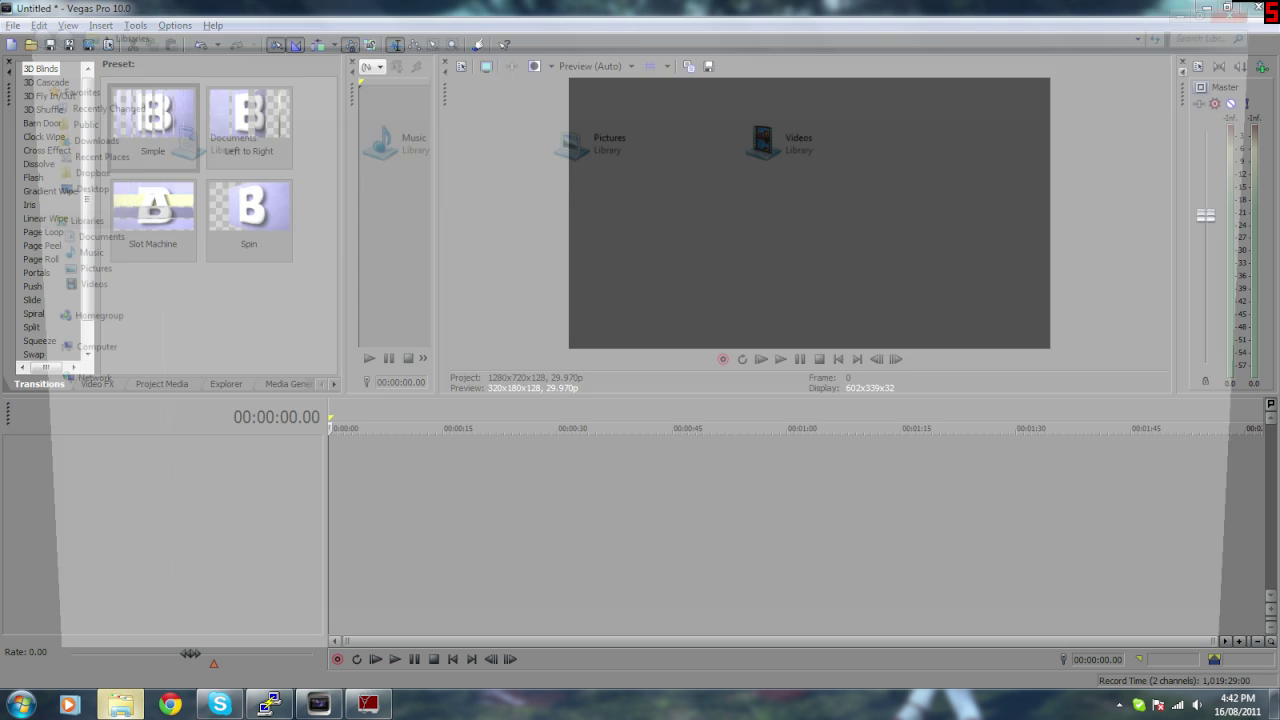
{"action": "left_click", "coordinate": [57, 187]}
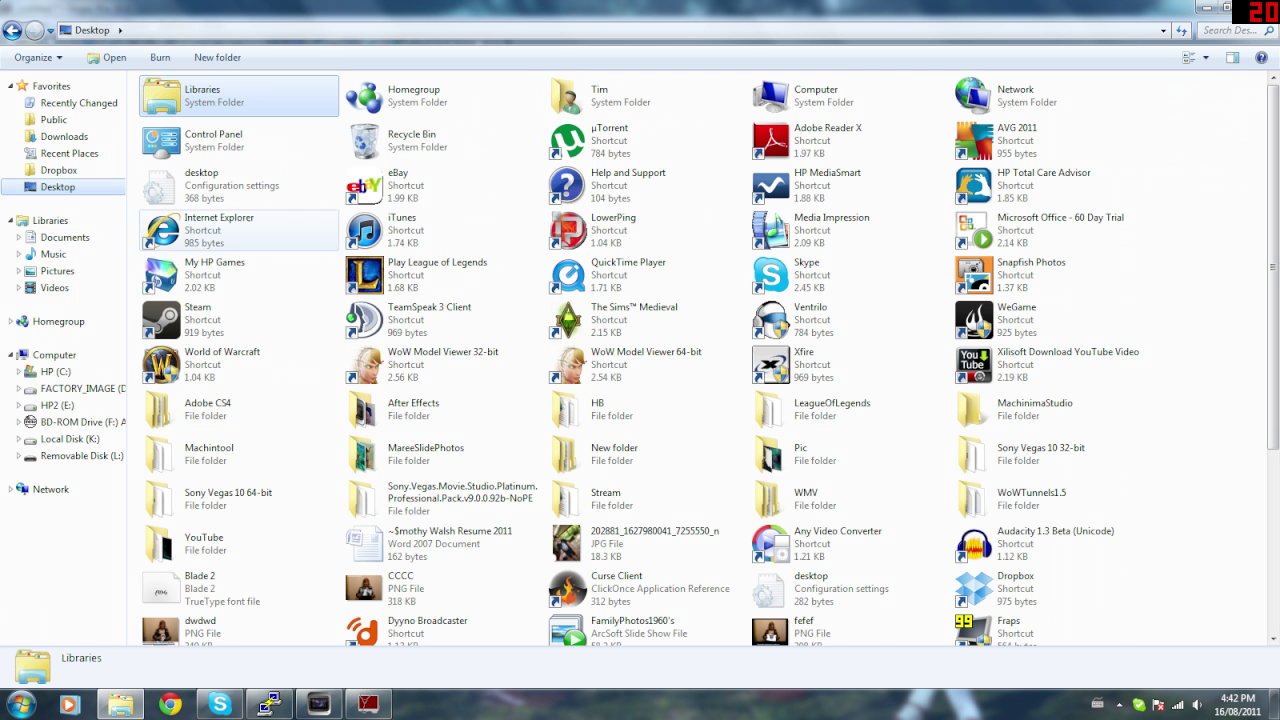
{"action": "left_click", "coordinate": [628, 270]}
{"action": "double_click", "coordinate": [204, 543]}
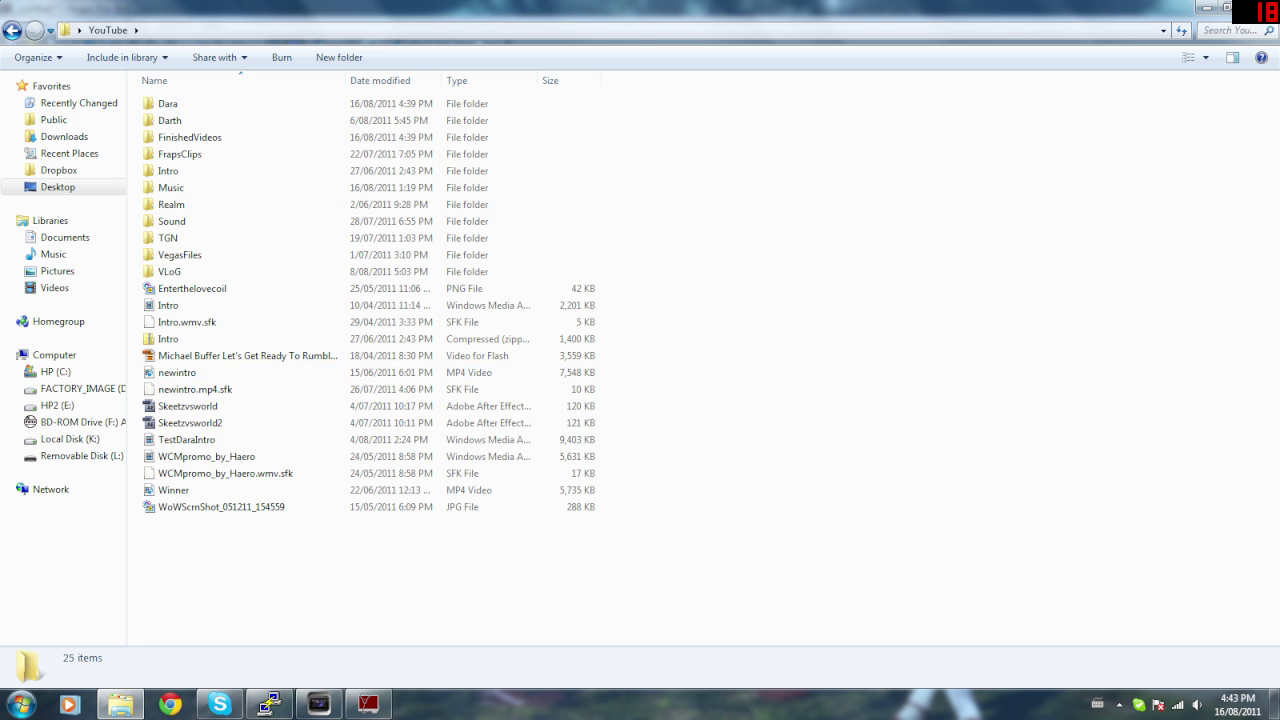
{"action": "left_click", "coordinate": [1226, 8]}
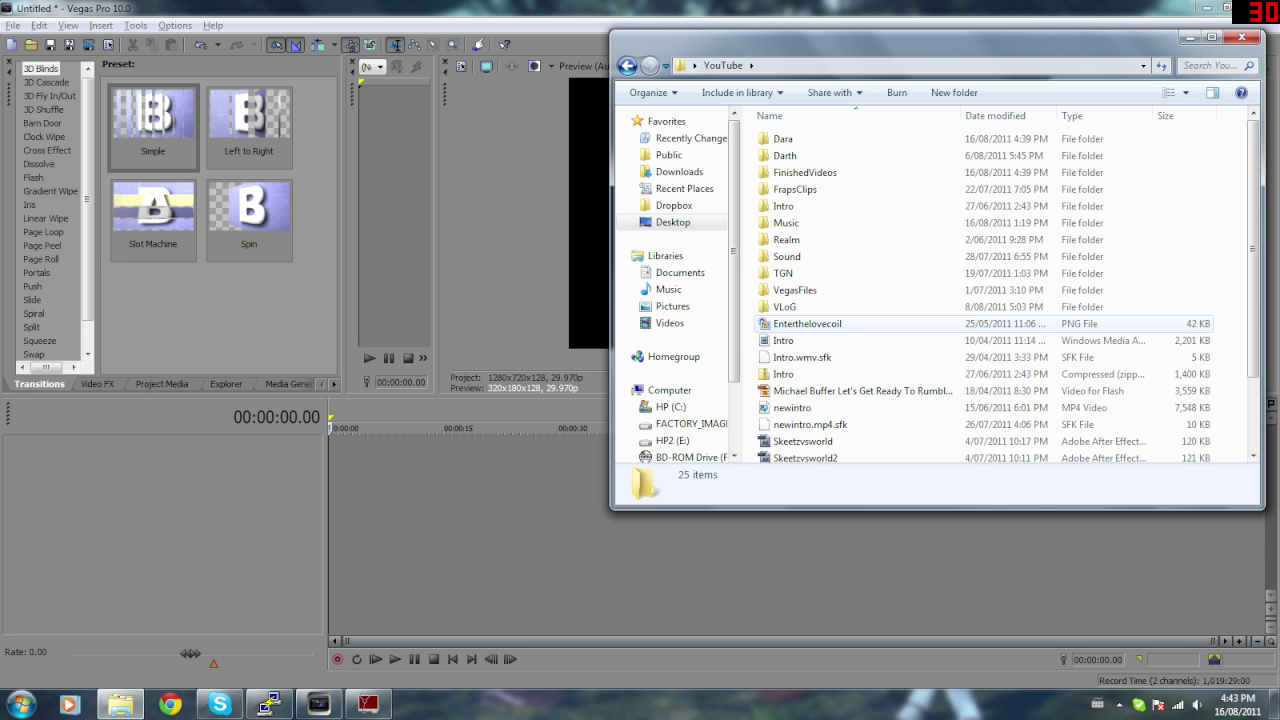
{"action": "left_click_drag", "start_coordinate": [793, 408], "coordinate": [372, 460]}
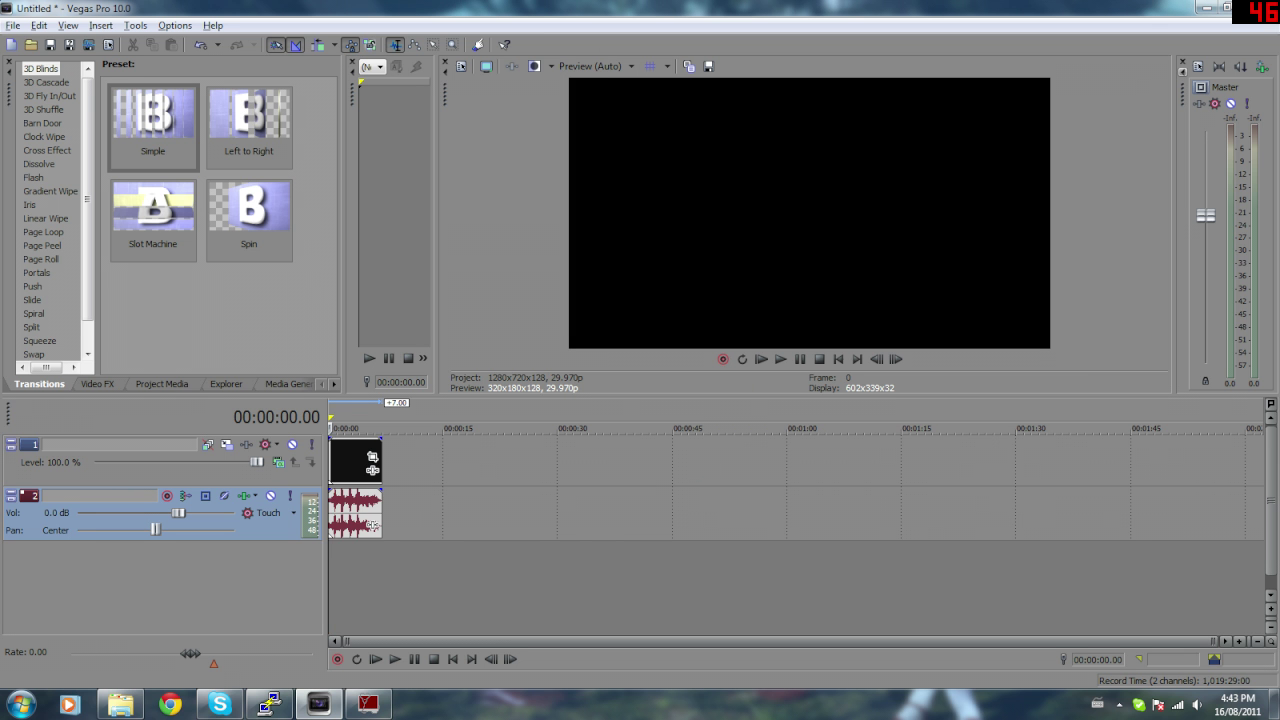
Step: Play the newintro clip, set a Best preview quality, and park near 3 seconds
{"action": "key", "text": "space"}
{"action": "left_click", "coordinate": [595, 66]}
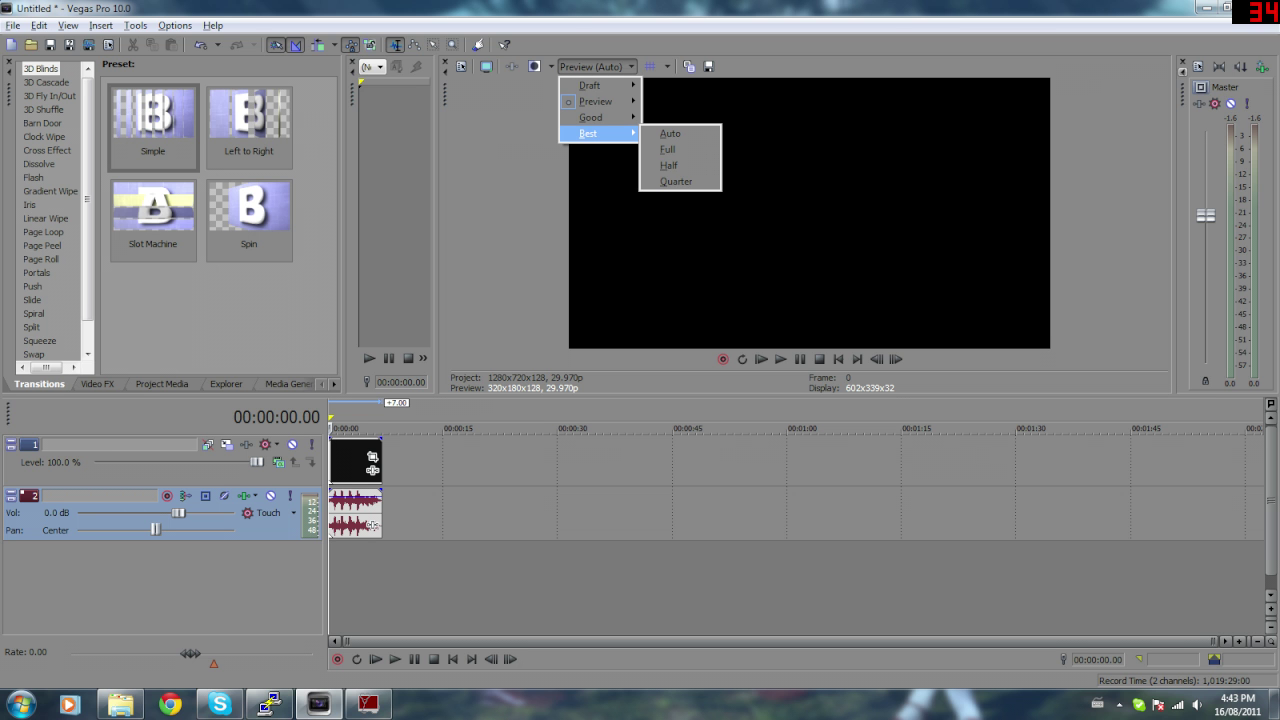
{"action": "left_click", "coordinate": [670, 133]}
{"action": "left_click", "coordinate": [352, 428]}
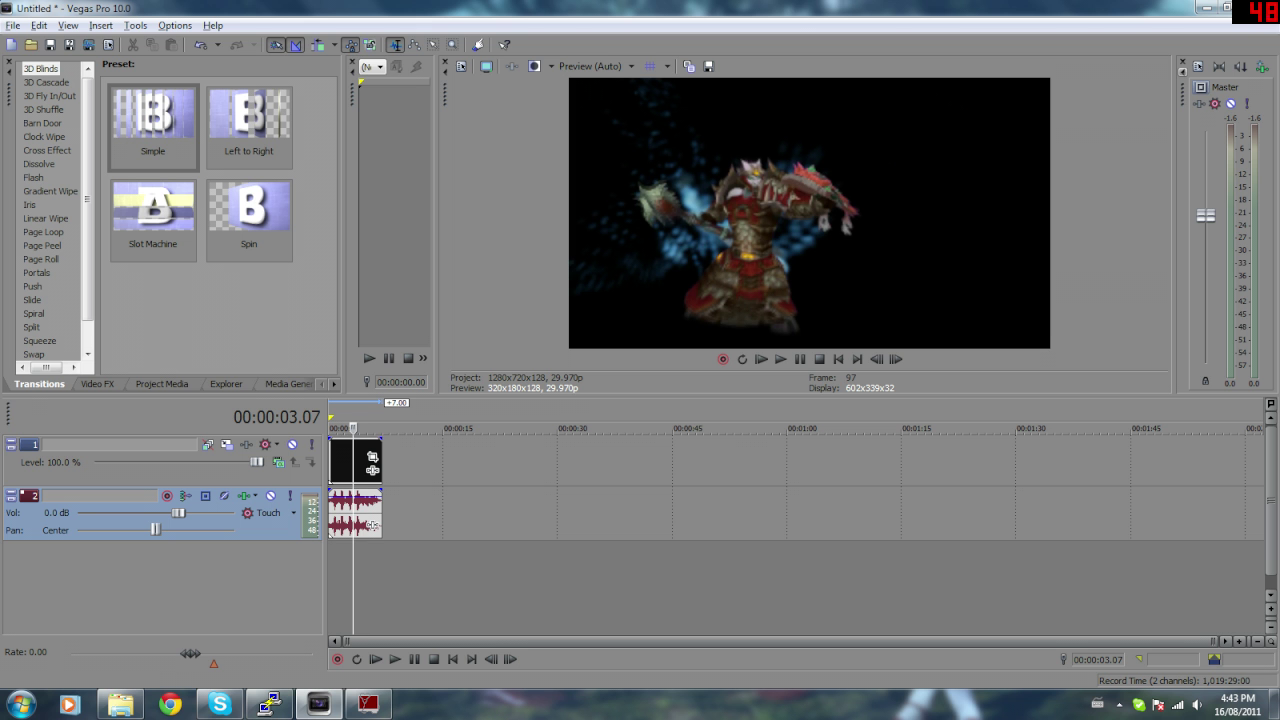
Step: Open Render As with MainConcept AVC/AAC (*.mp4) as the output format
{"action": "left_click", "coordinate": [13, 25]}
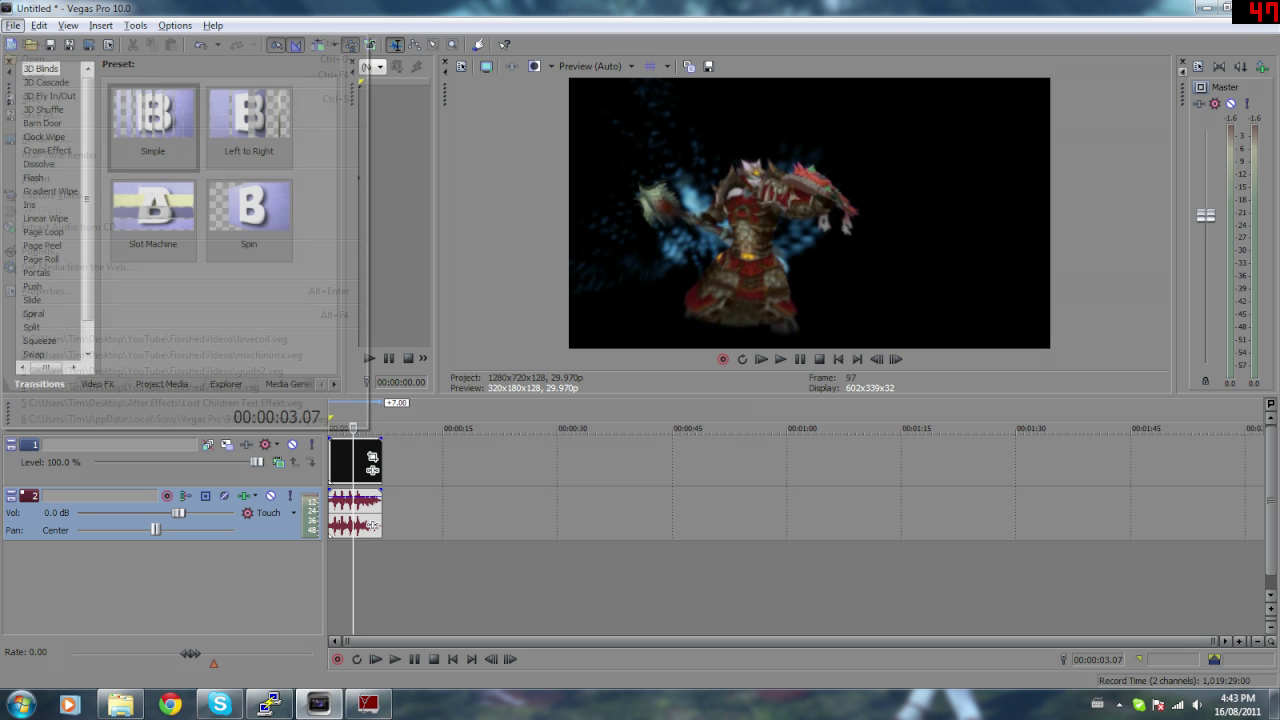
{"action": "left_click", "coordinate": [45, 139]}
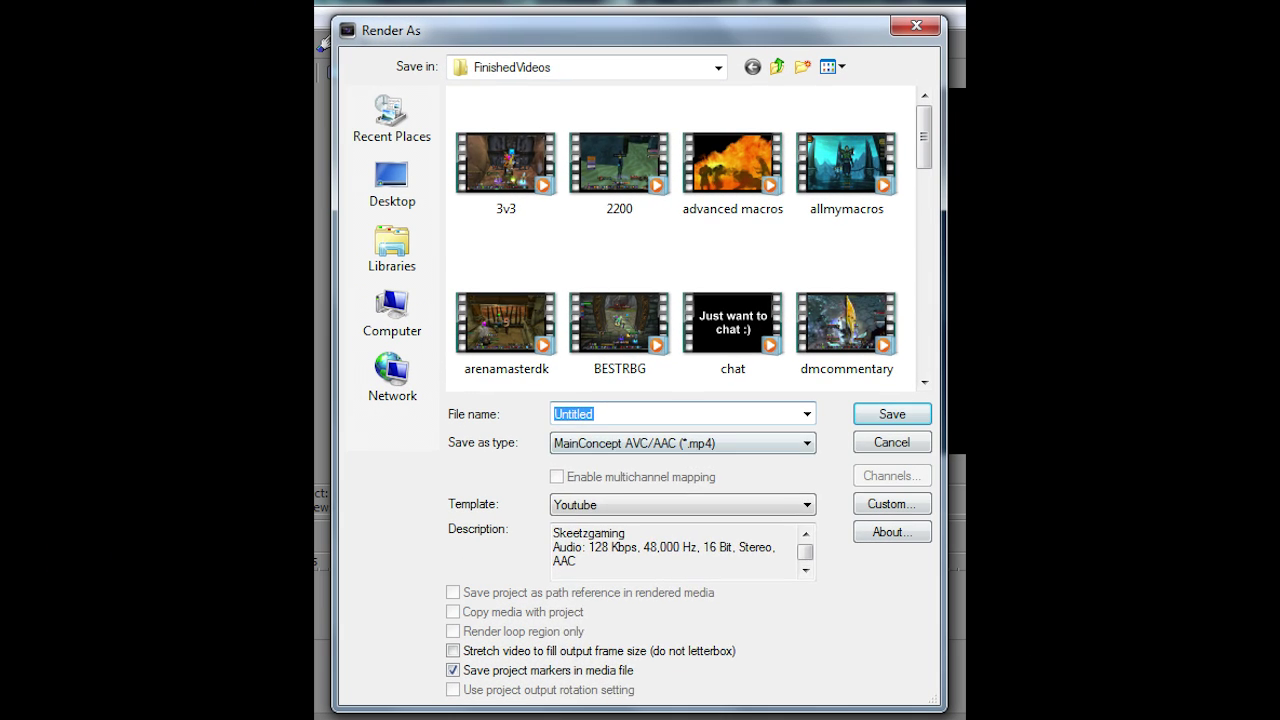
{"action": "left_click", "coordinate": [796, 379]}
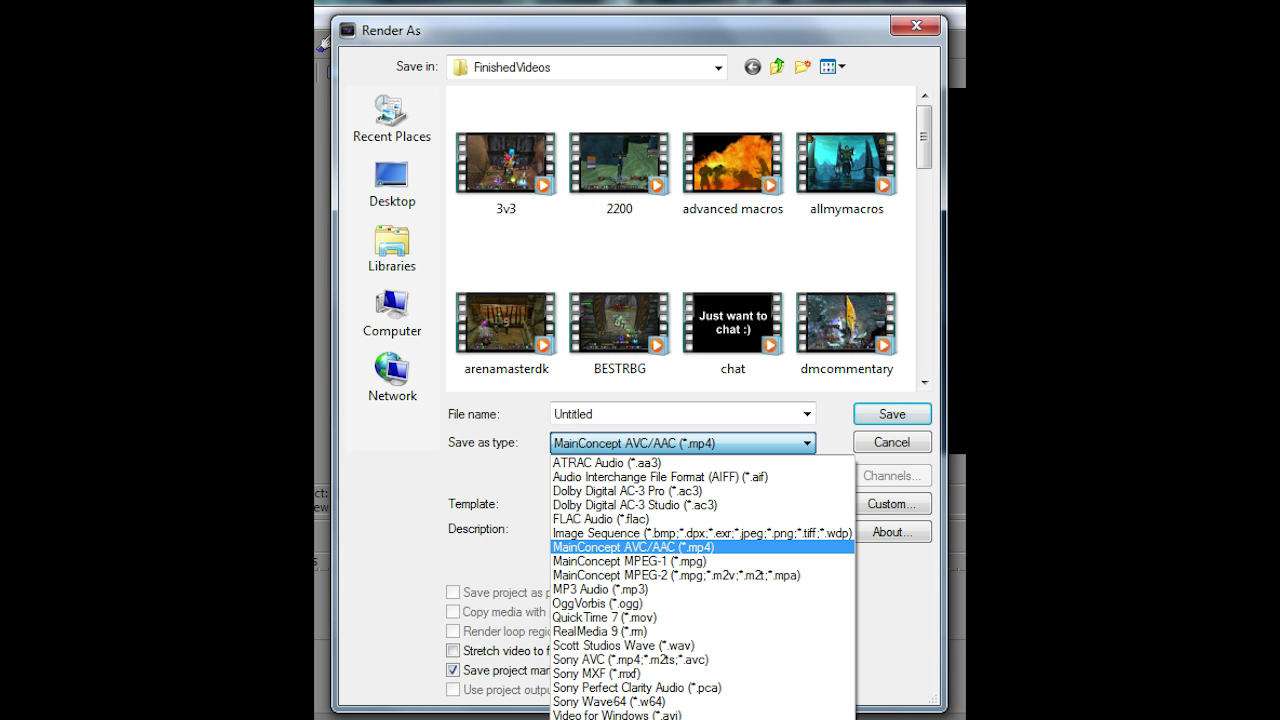
{"action": "key", "text": "Return"}
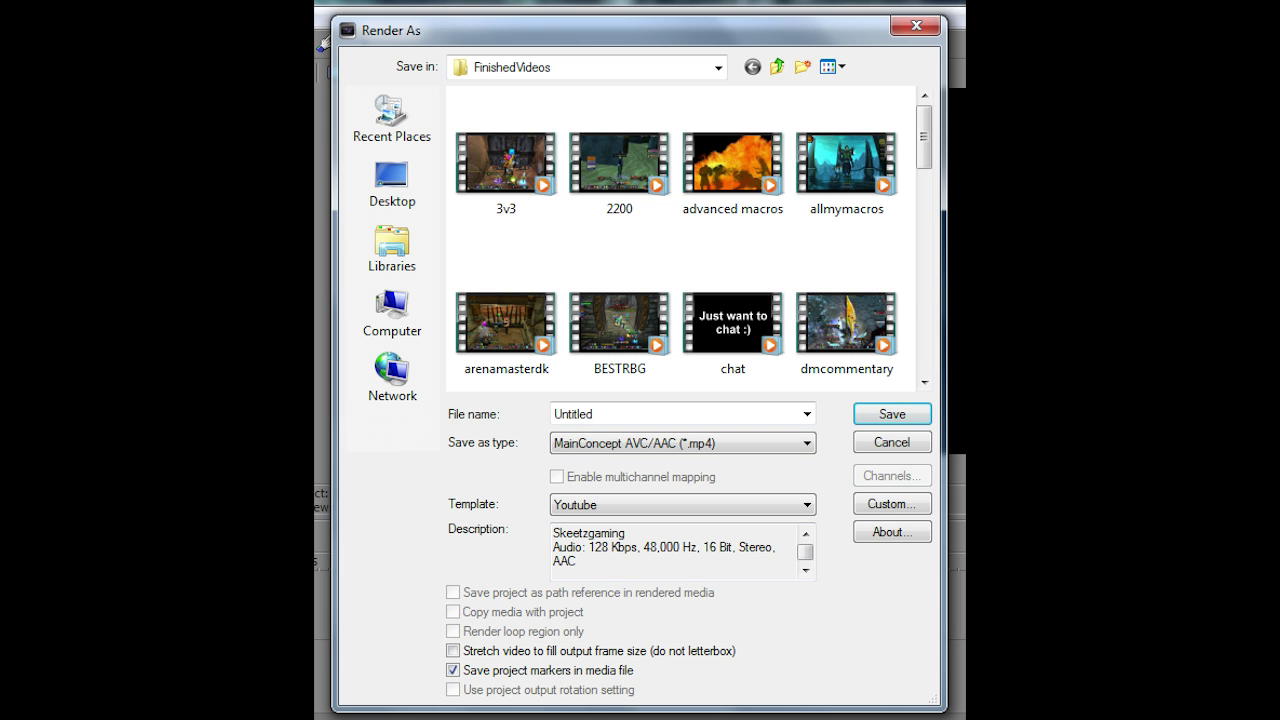
Step: In the custom settings, try youtube2, then load the Youtube template (1280x720, Baseline, 14 Mbps)
{"action": "left_click", "coordinate": [892, 504]}
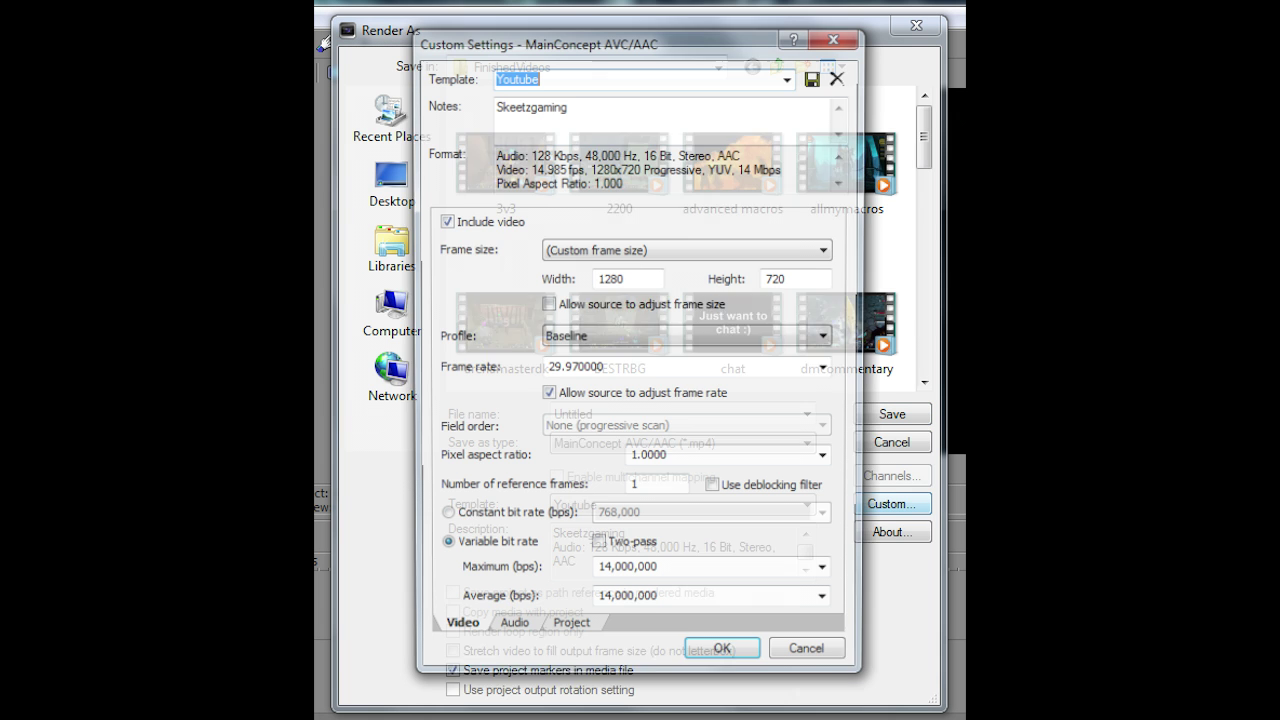
{"action": "left_click", "coordinate": [789, 75]}
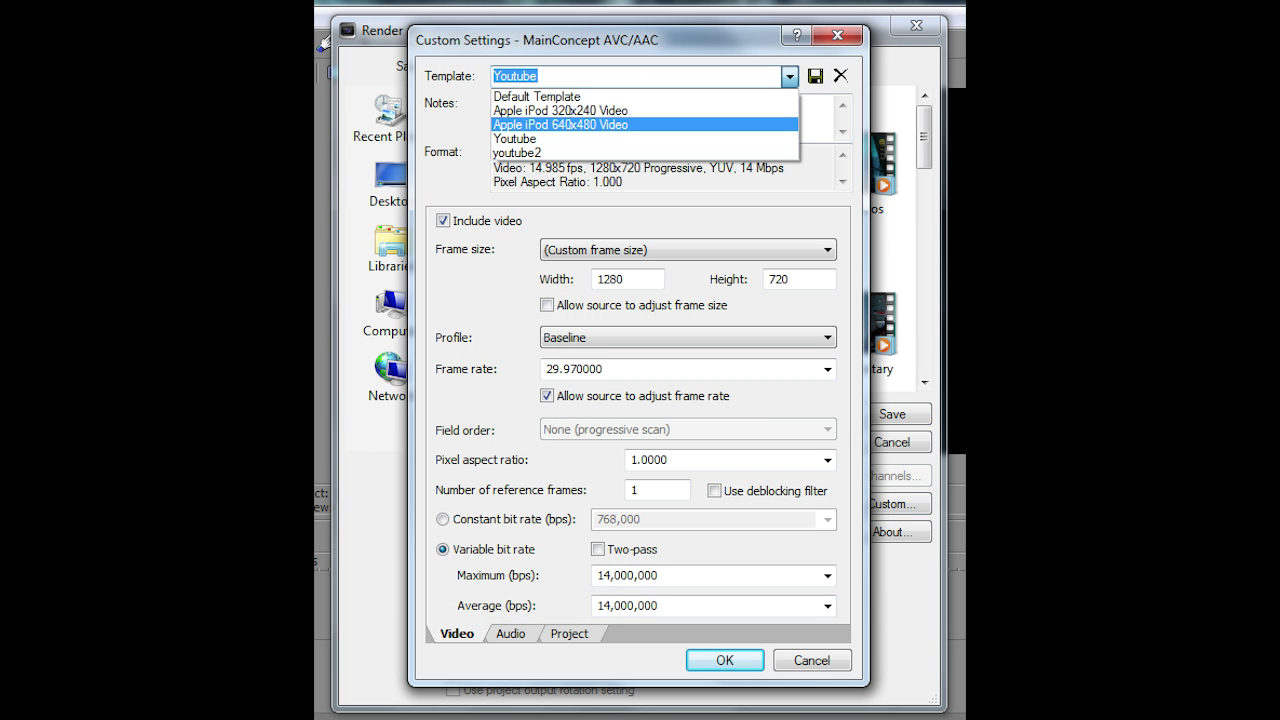
{"action": "key", "text": "Down"}
{"action": "key", "text": "Down"}
{"action": "key", "text": "Return"}
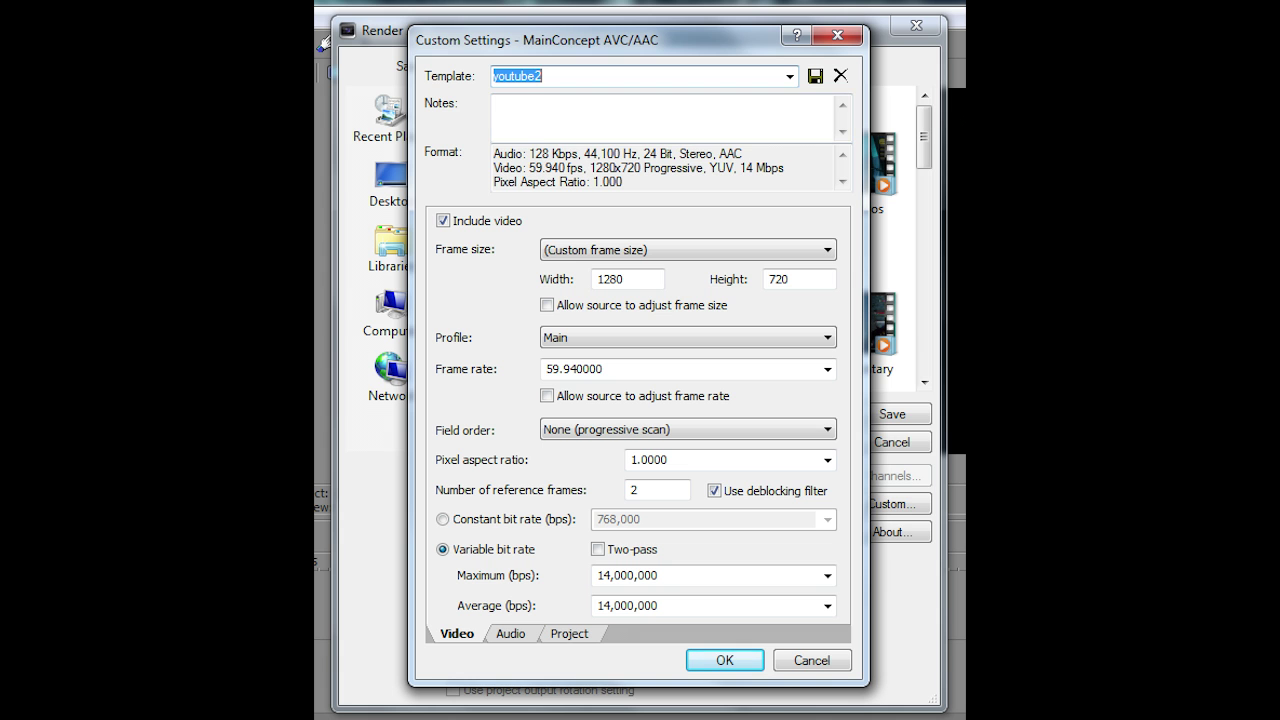
{"action": "left_click", "coordinate": [789, 75]}
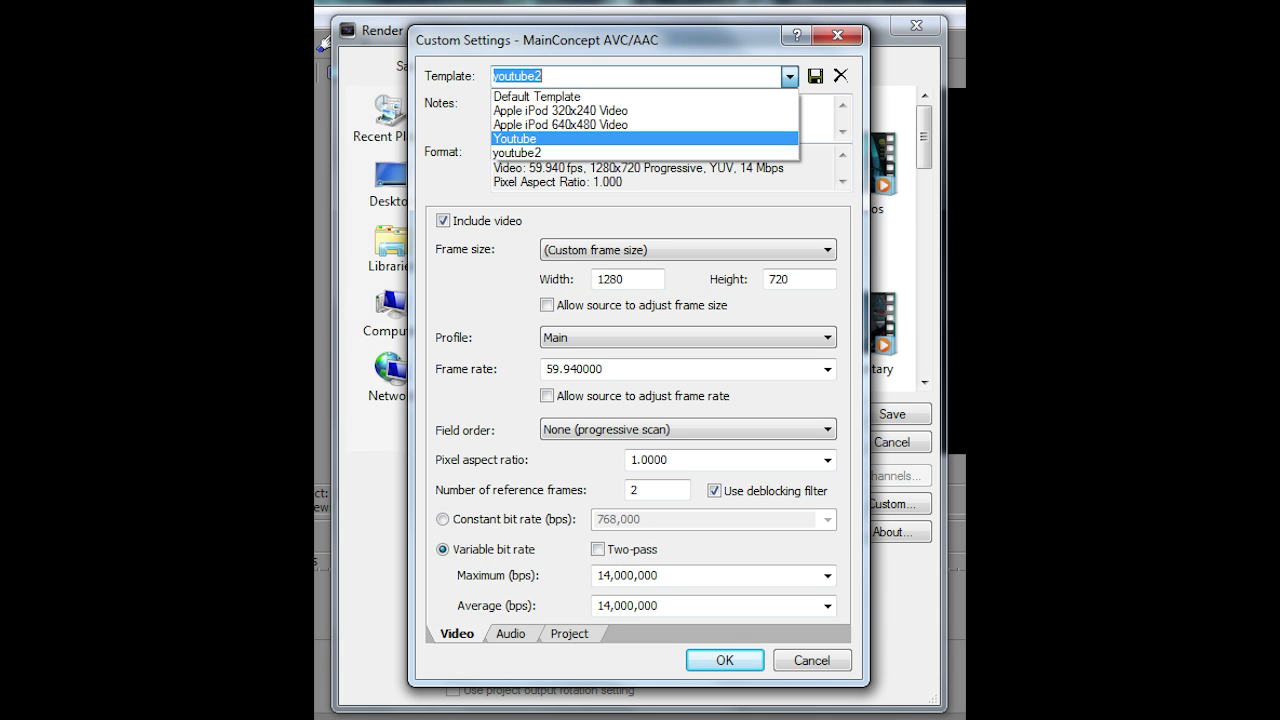
{"action": "key", "text": "Up"}
{"action": "key", "text": "Down"}
{"action": "key", "text": "Return"}
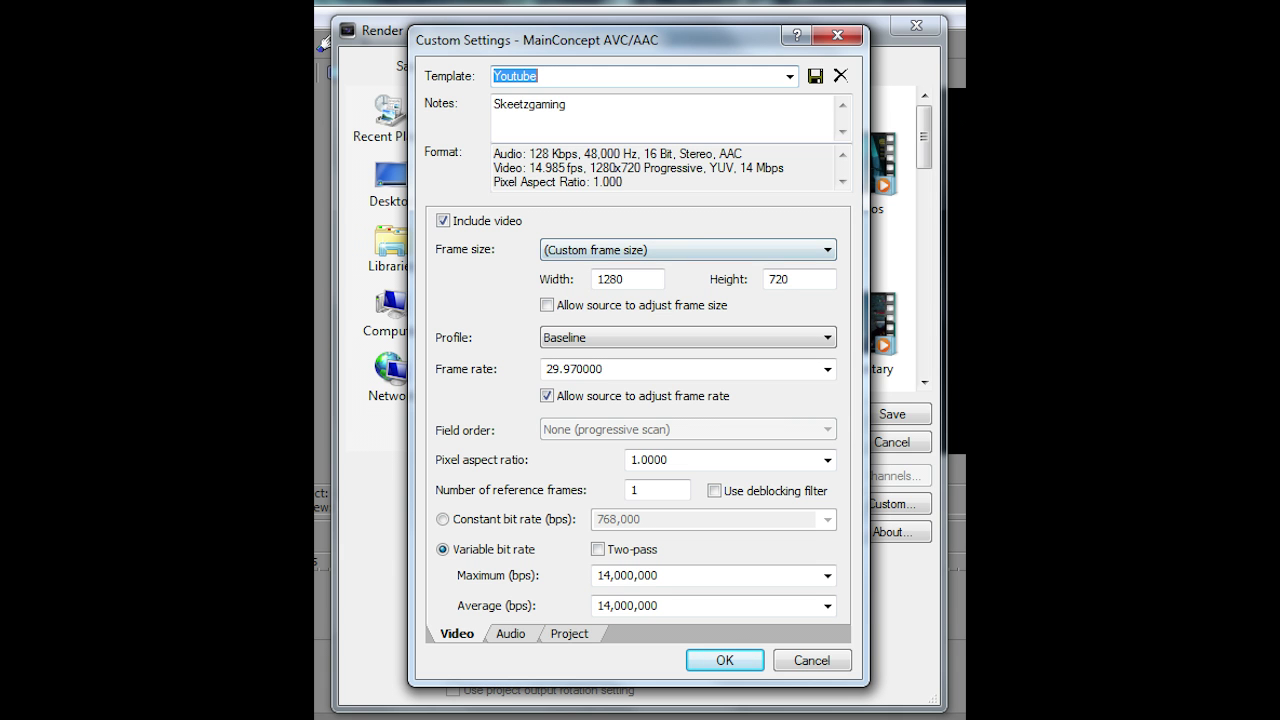
{"action": "left_click", "coordinate": [443, 220]}
Step: Keep video at 1280x720, Baseline, 1.0000 pixel aspect, 14,000,000 bps, then view audio settings
{"action": "key", "text": "space"}
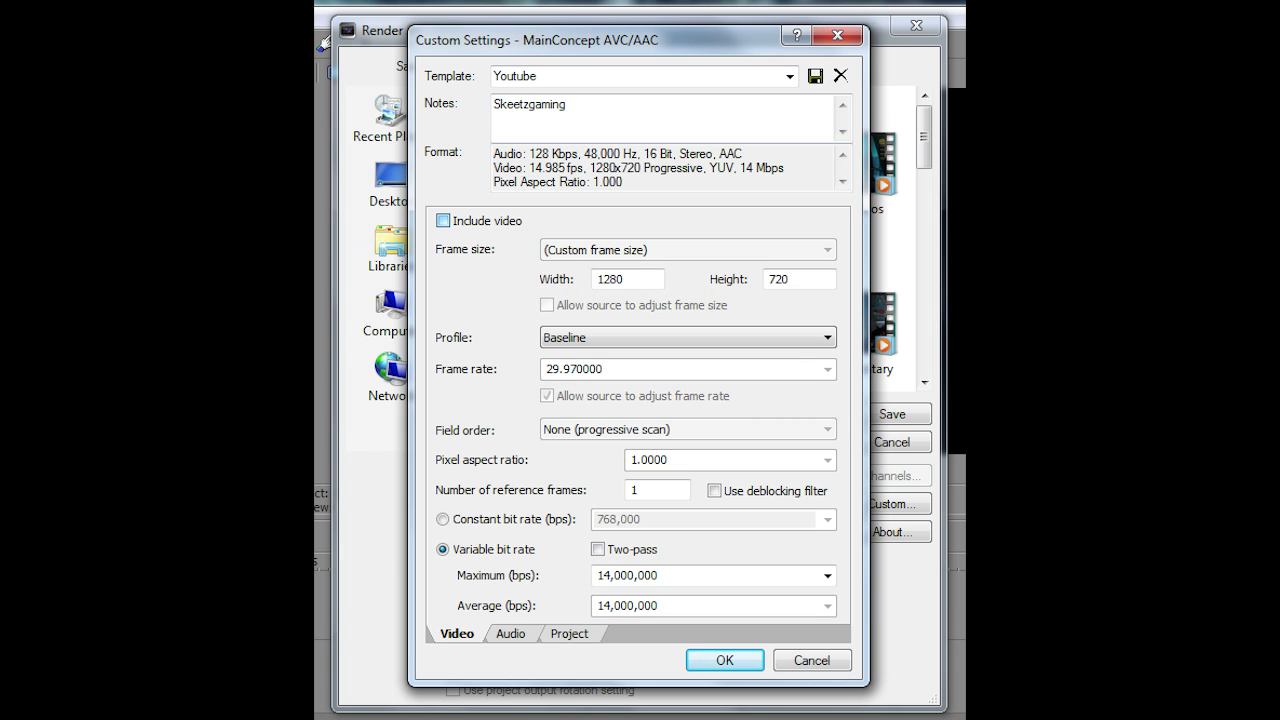
{"action": "key", "text": "alt+Down"}
{"action": "key", "text": "Escape"}
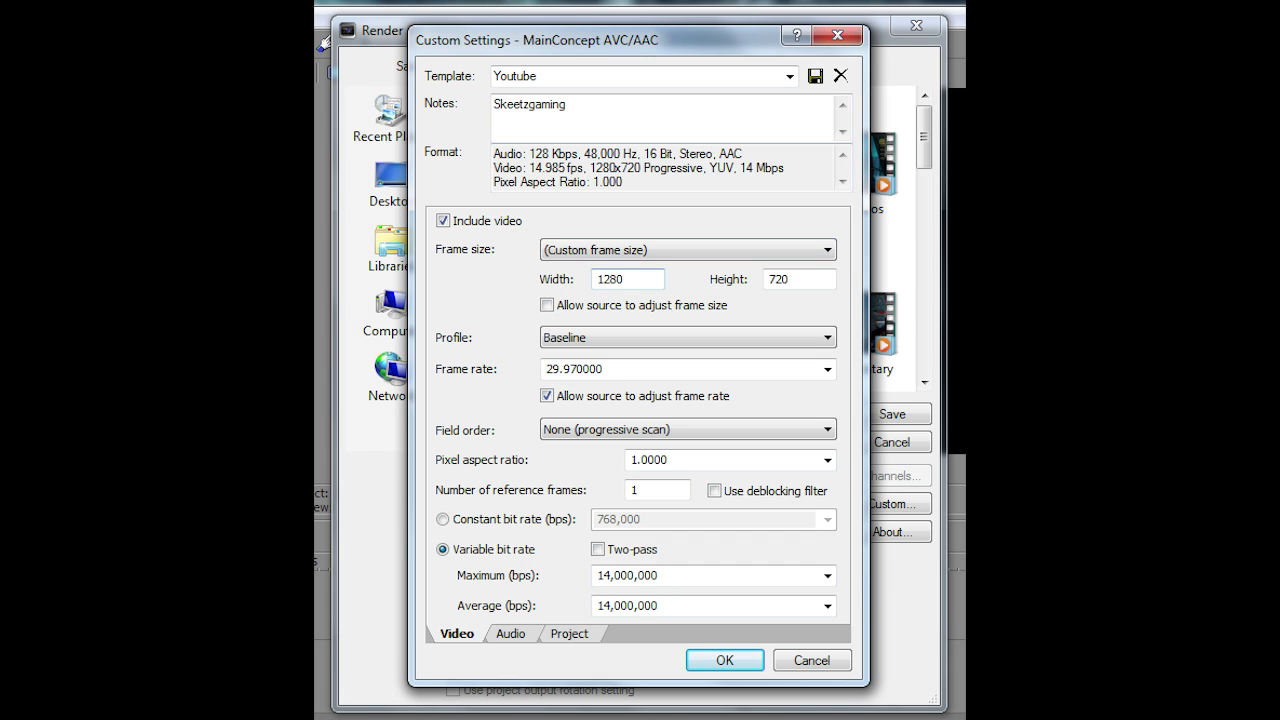
{"action": "key", "text": "alt+Down"}
{"action": "key", "text": "Escape"}
{"action": "left_click", "coordinate": [827, 459]}
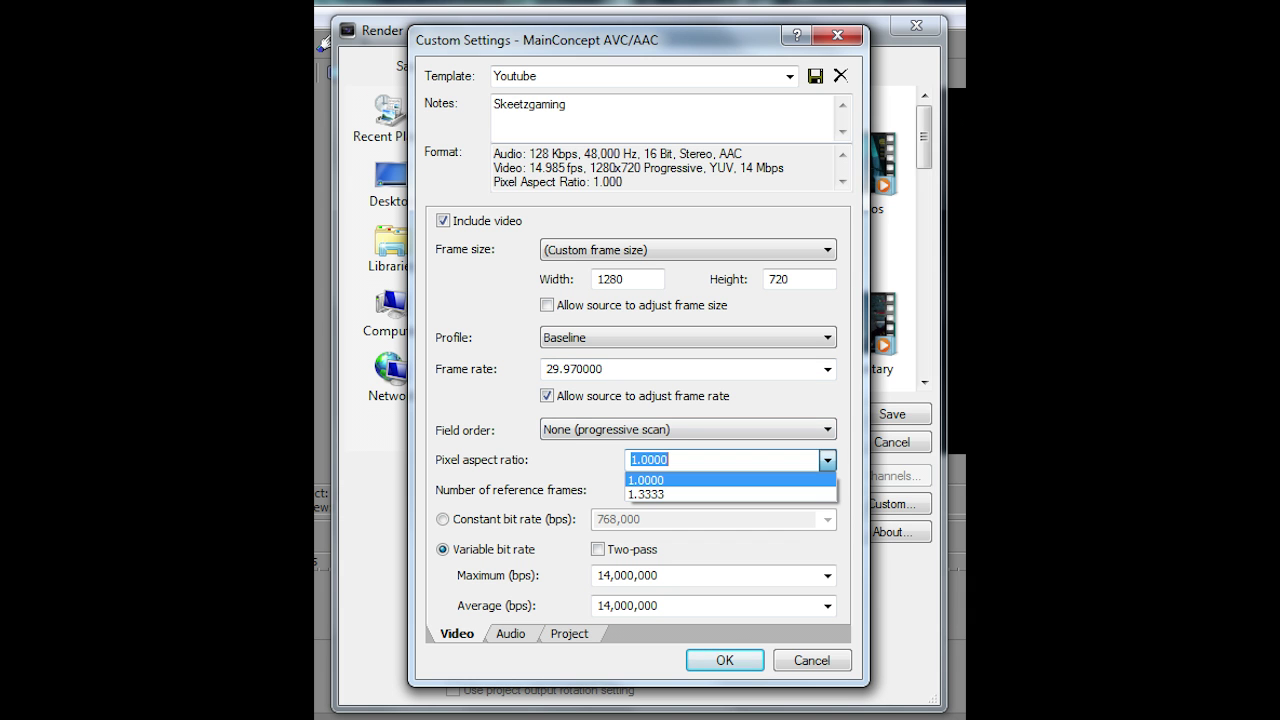
{"action": "left_click", "coordinate": [827, 459]}
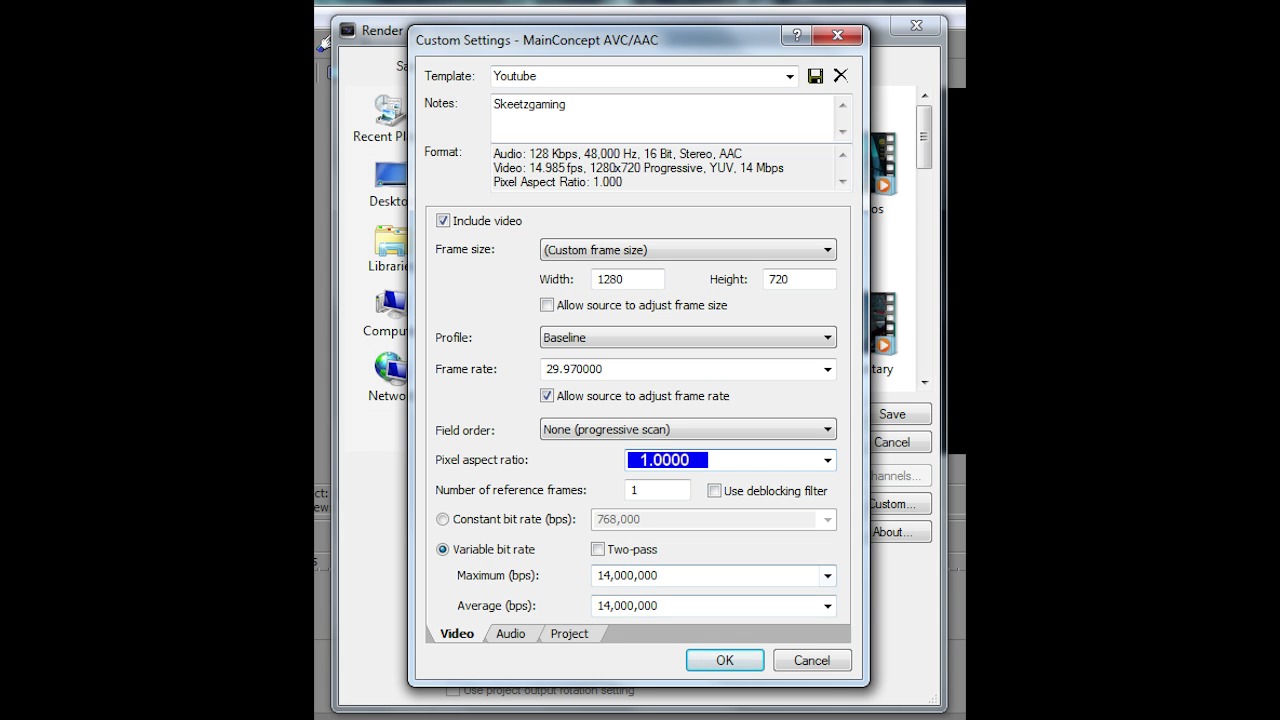
{"action": "left_click", "coordinate": [827, 576]}
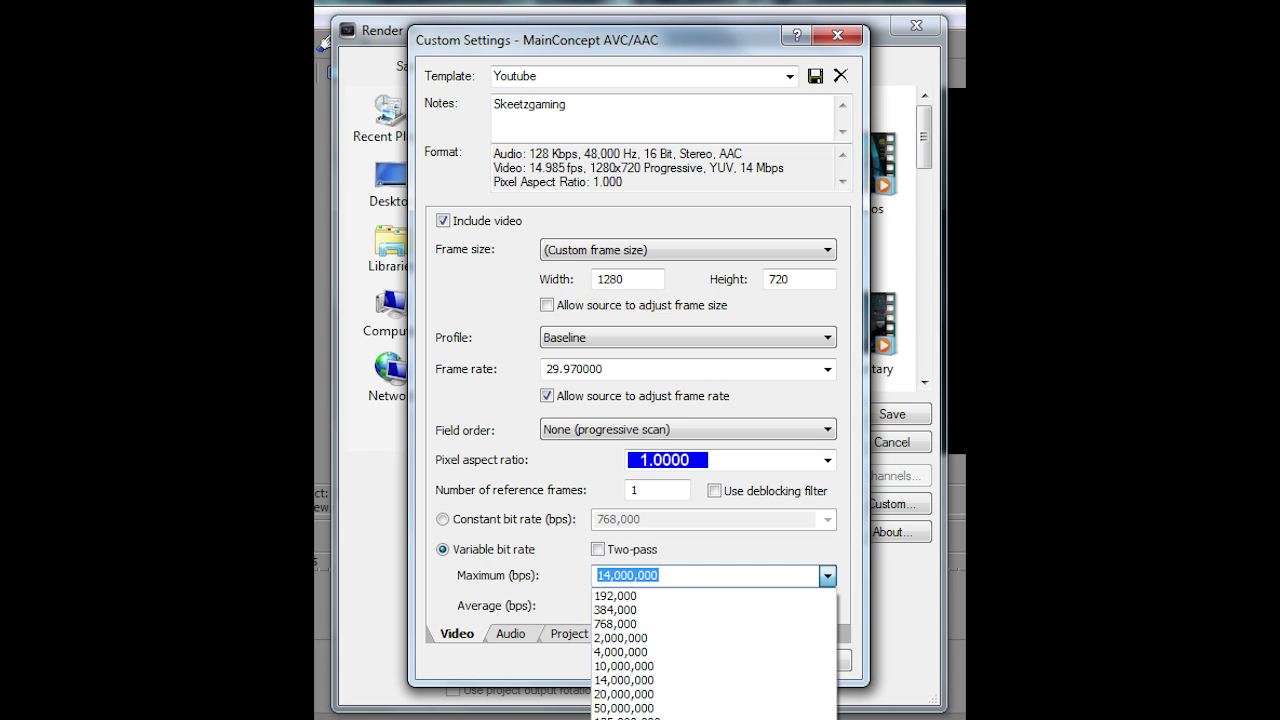
{"action": "left_click", "coordinate": [640, 679]}
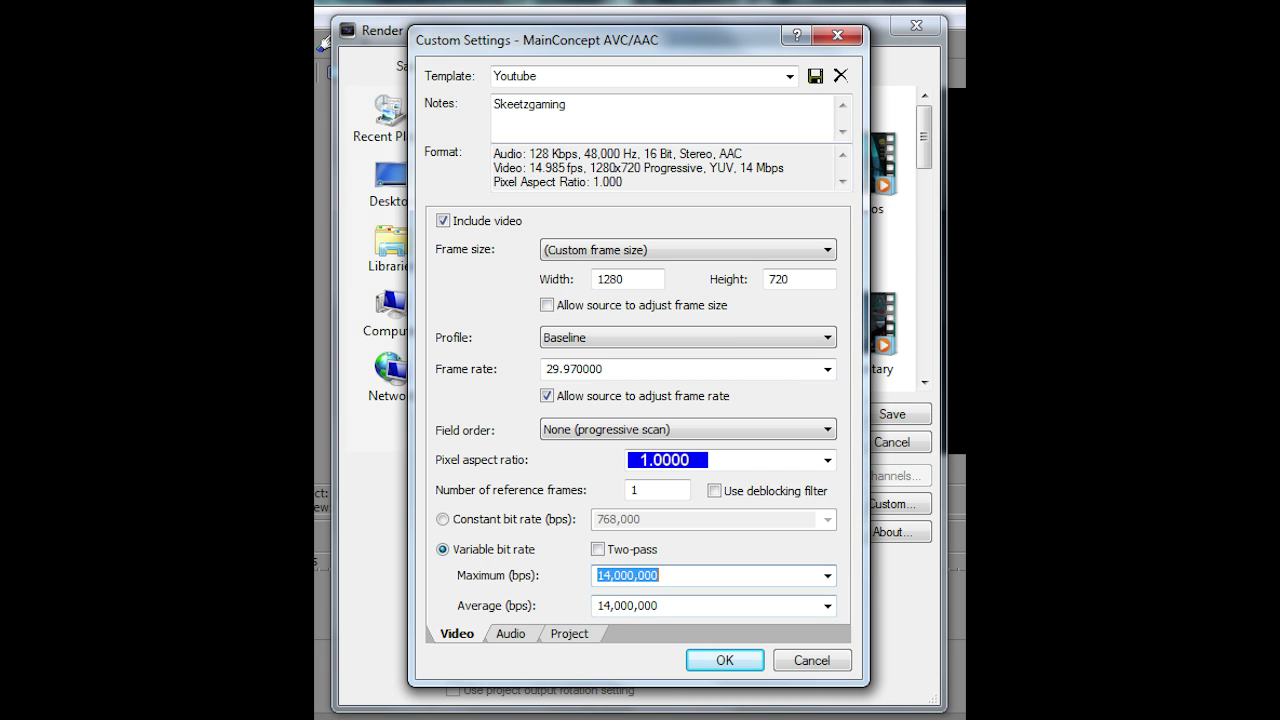
{"action": "key", "text": "ctrl+Tab"}
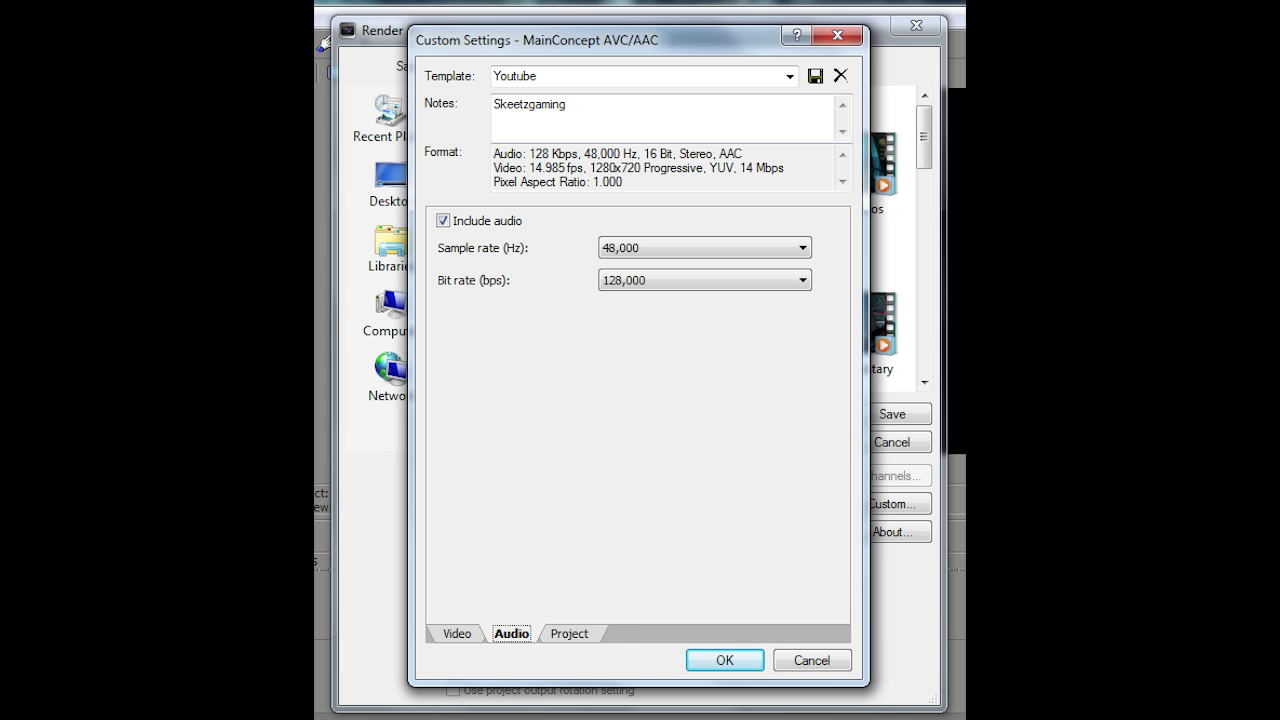
Step: Change the Youtube template notes to 'Skeetzgaming template' and confirm the custom settings
{"action": "key", "text": "ctrl+Tab"}
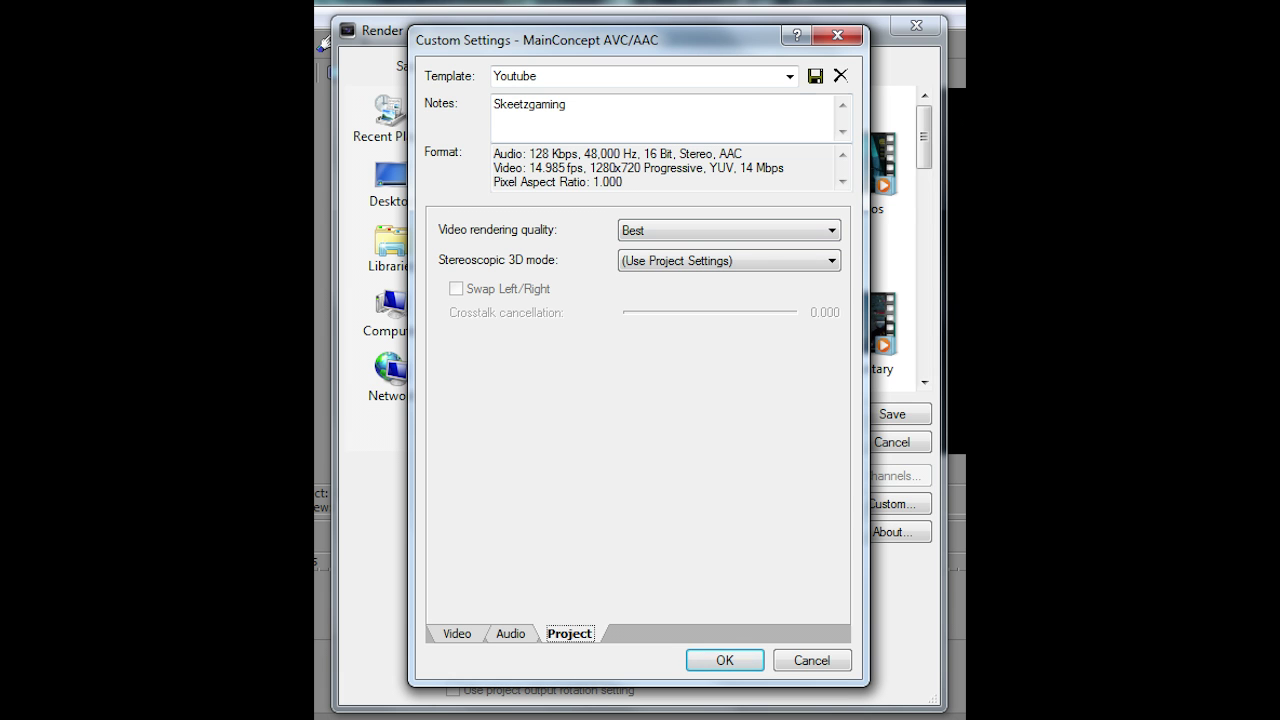
{"action": "key", "text": "shift+Tab"}
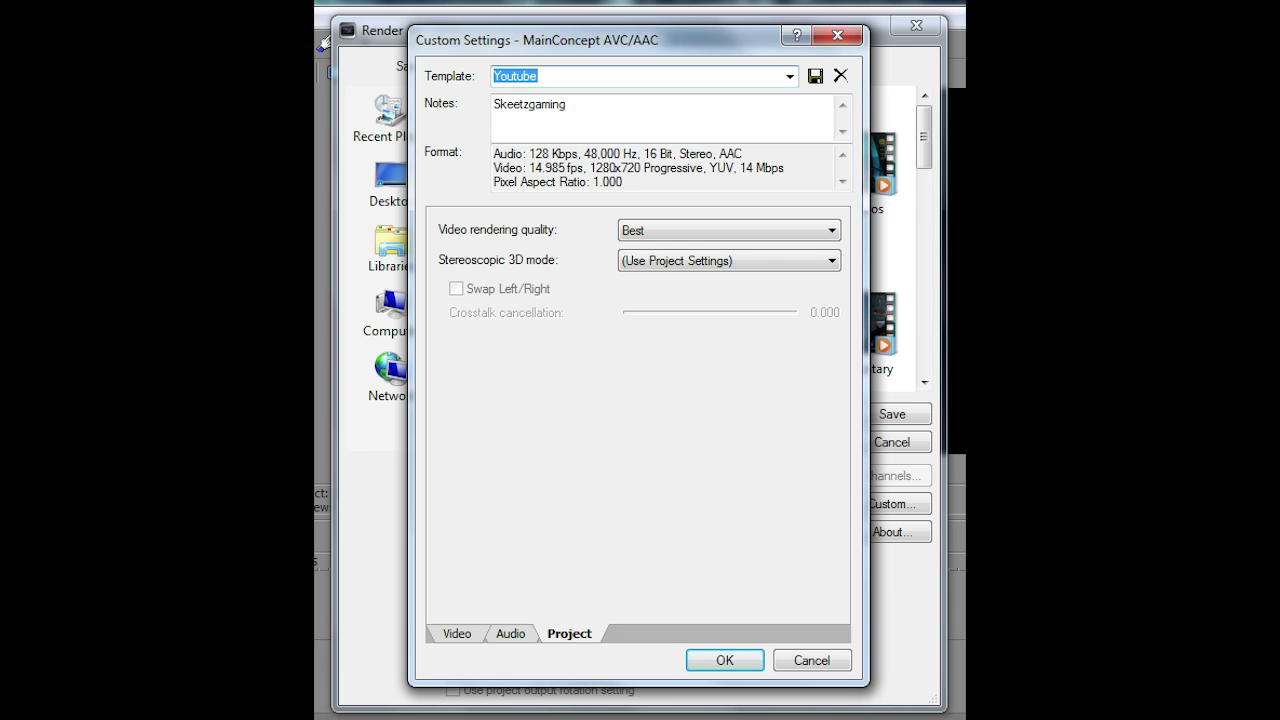
{"action": "key", "text": "Tab"}
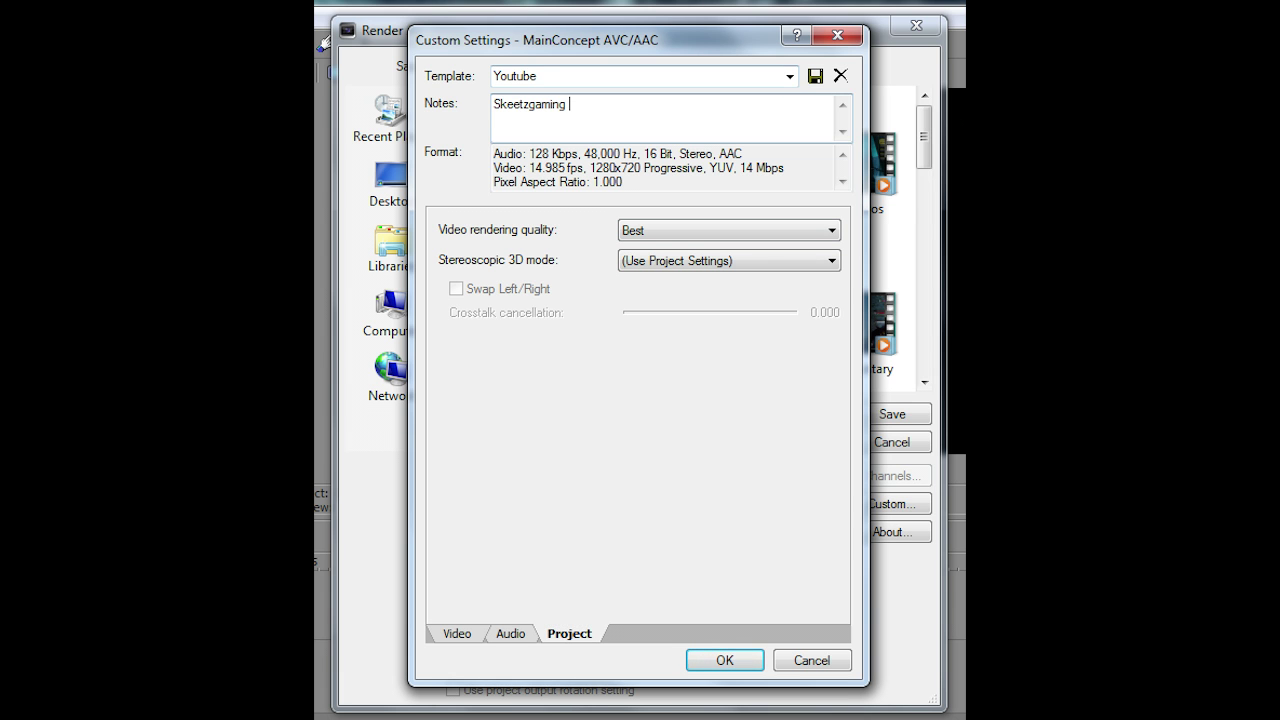
{"action": "type", "text": "template"}
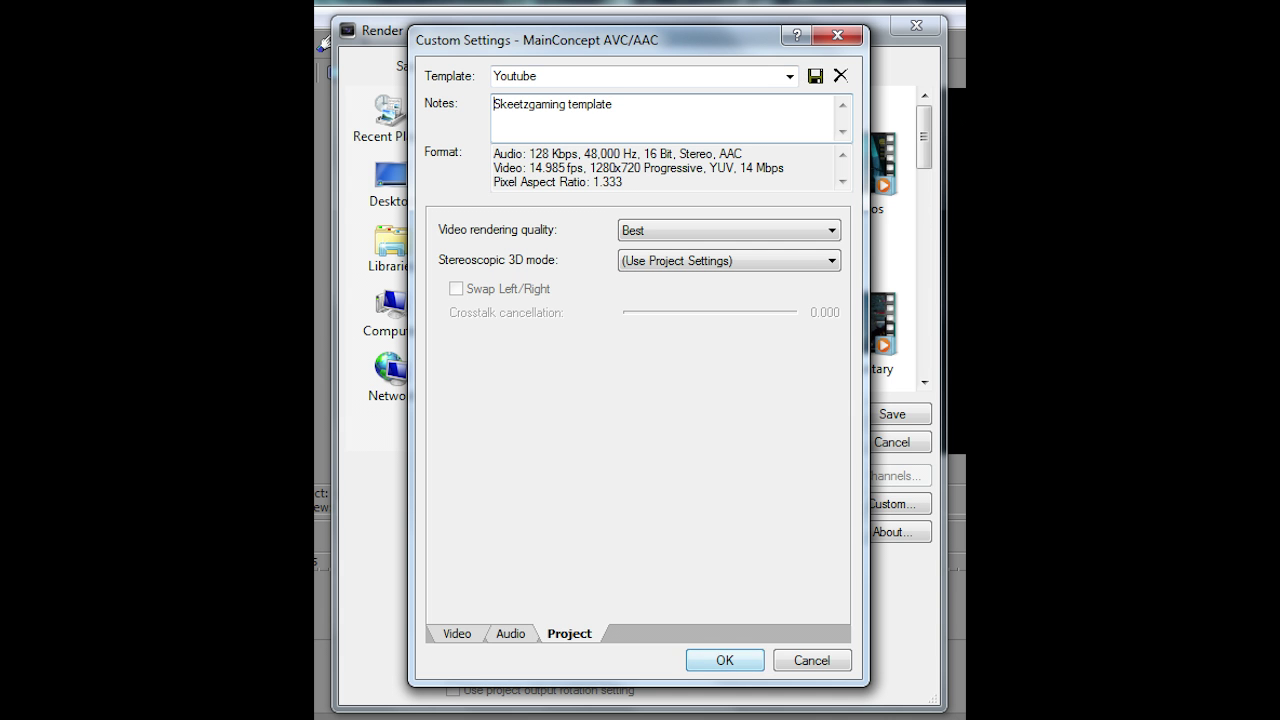
{"action": "key", "text": "Return"}
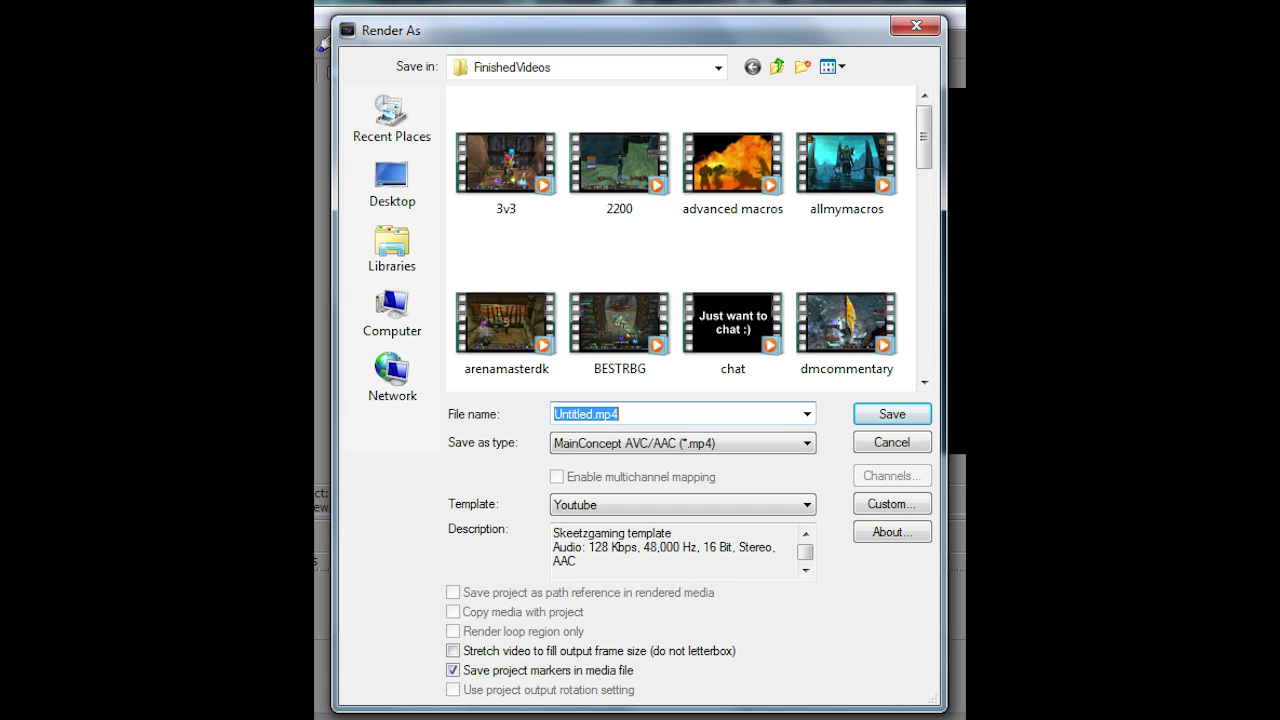
Step: Name the output file introtest and start rendering
{"action": "type", "text": "int"}
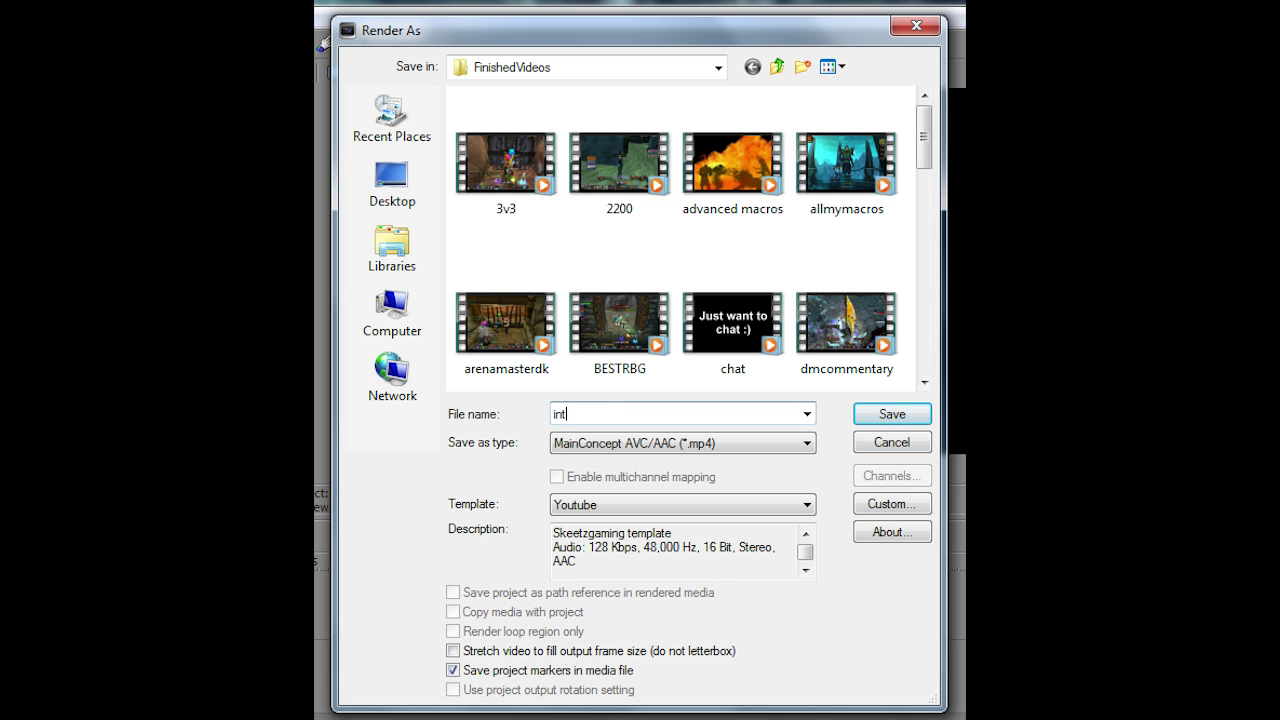
{"action": "type", "text": "rotest"}
{"action": "key", "text": "Return"}
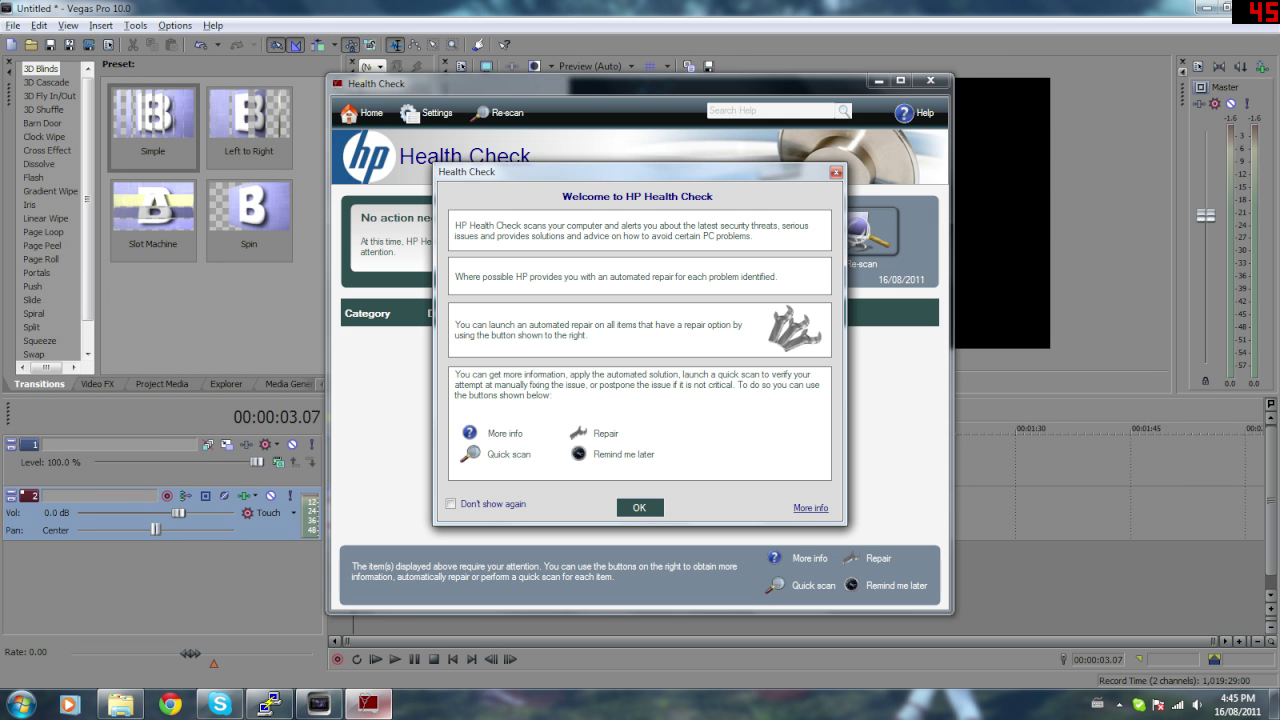
Step: Dismiss the HP Health Check popups and open the finished introtest.mp4
{"action": "key", "text": "Return"}
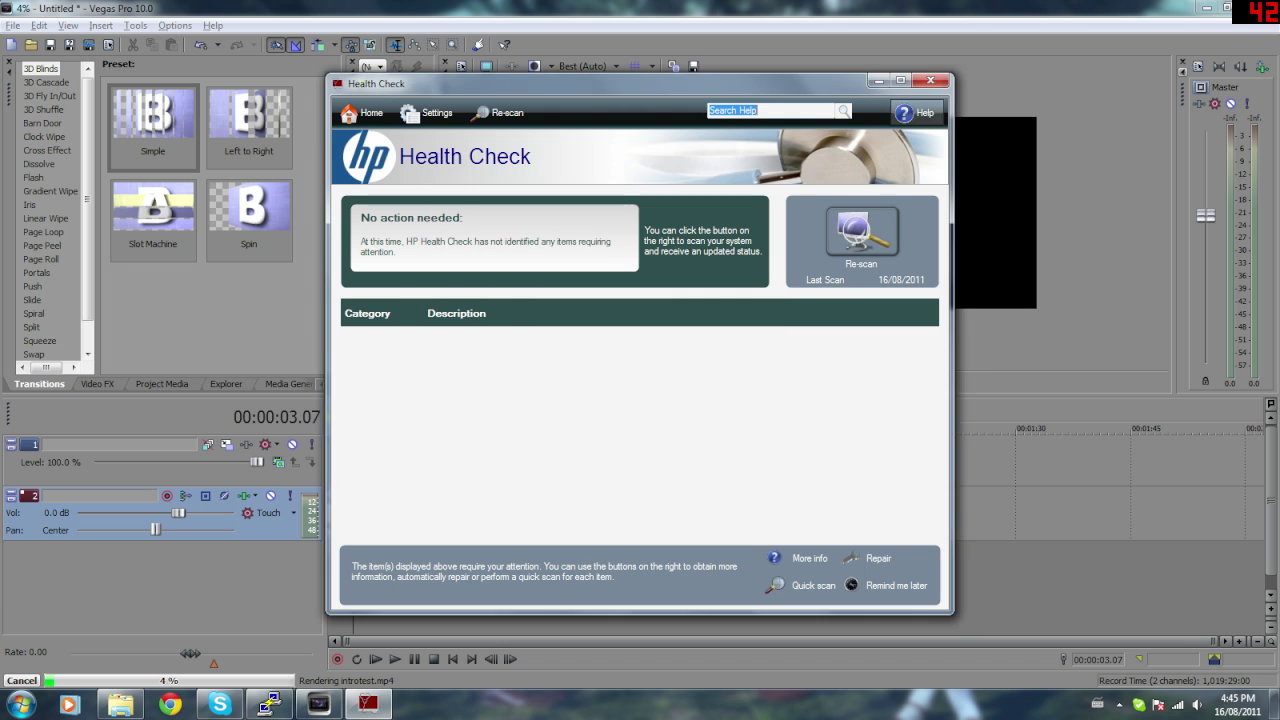
{"action": "key", "text": "alt+F4"}
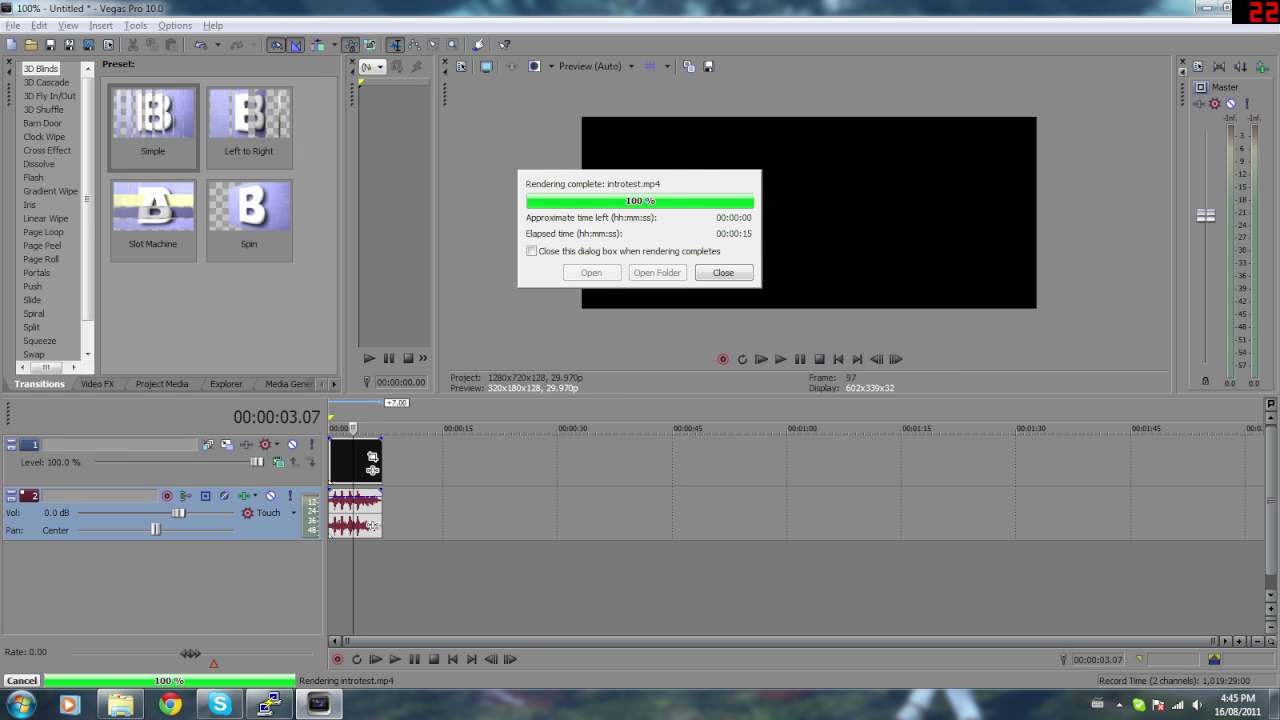
{"action": "left_click", "coordinate": [591, 272]}
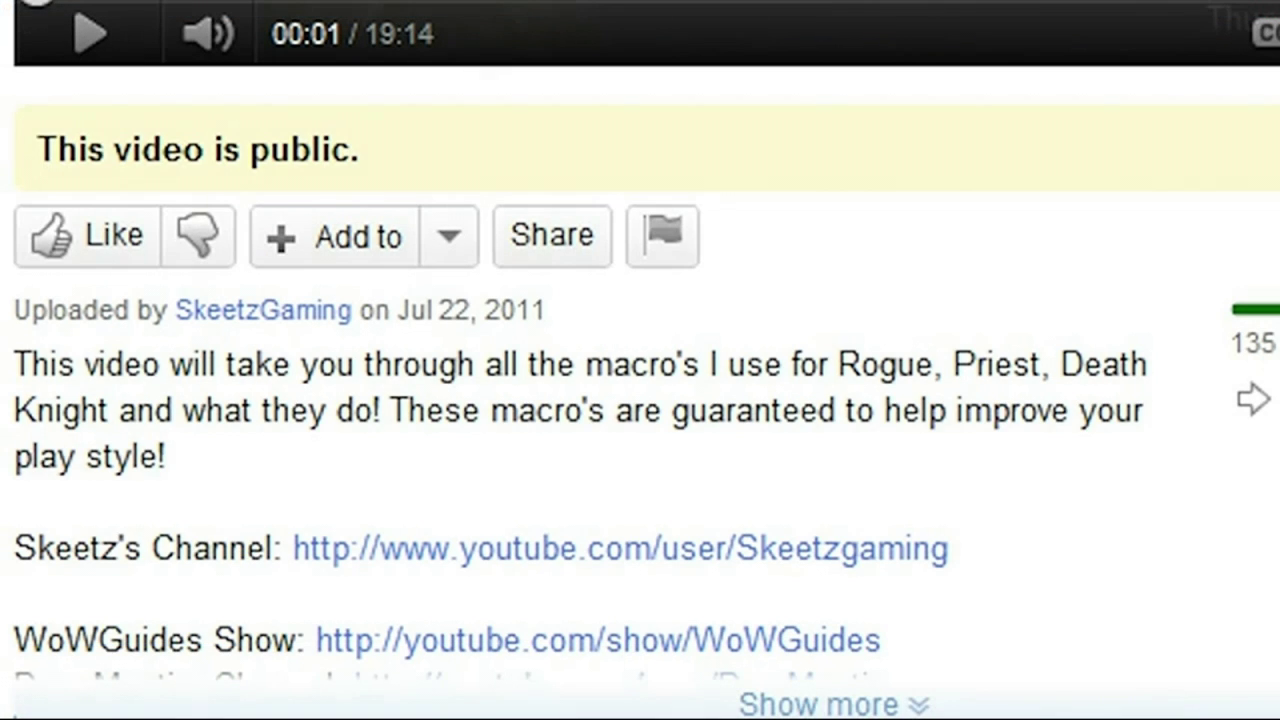
Step: Like the WoW macro guide video, then go to the WoW Guides show page
{"action": "left_click", "coordinate": [90, 235]}
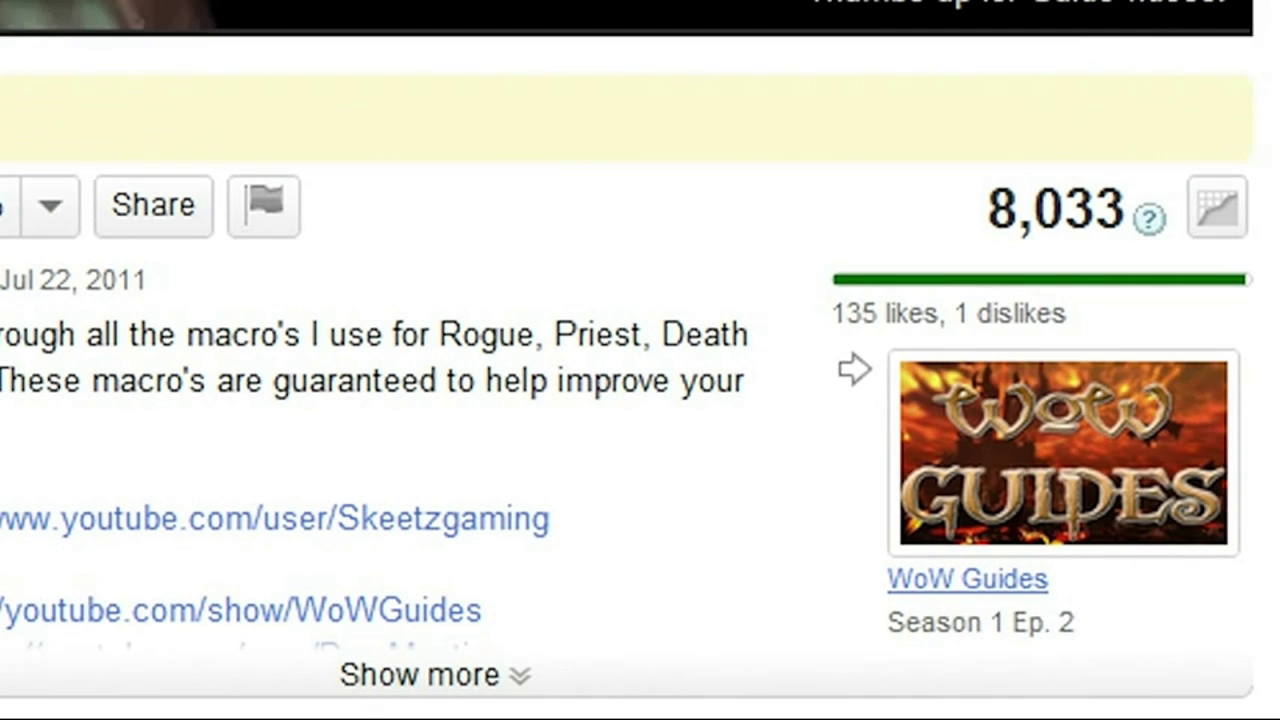
{"action": "left_click", "coordinate": [967, 580]}
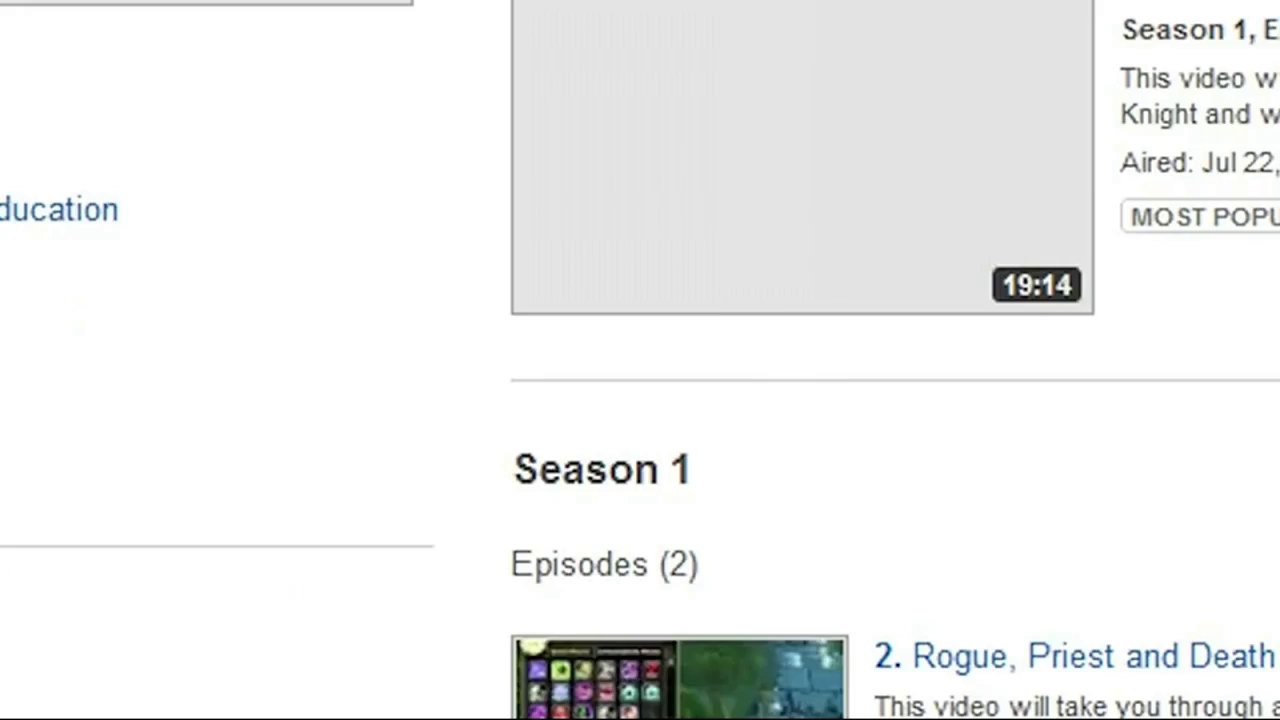